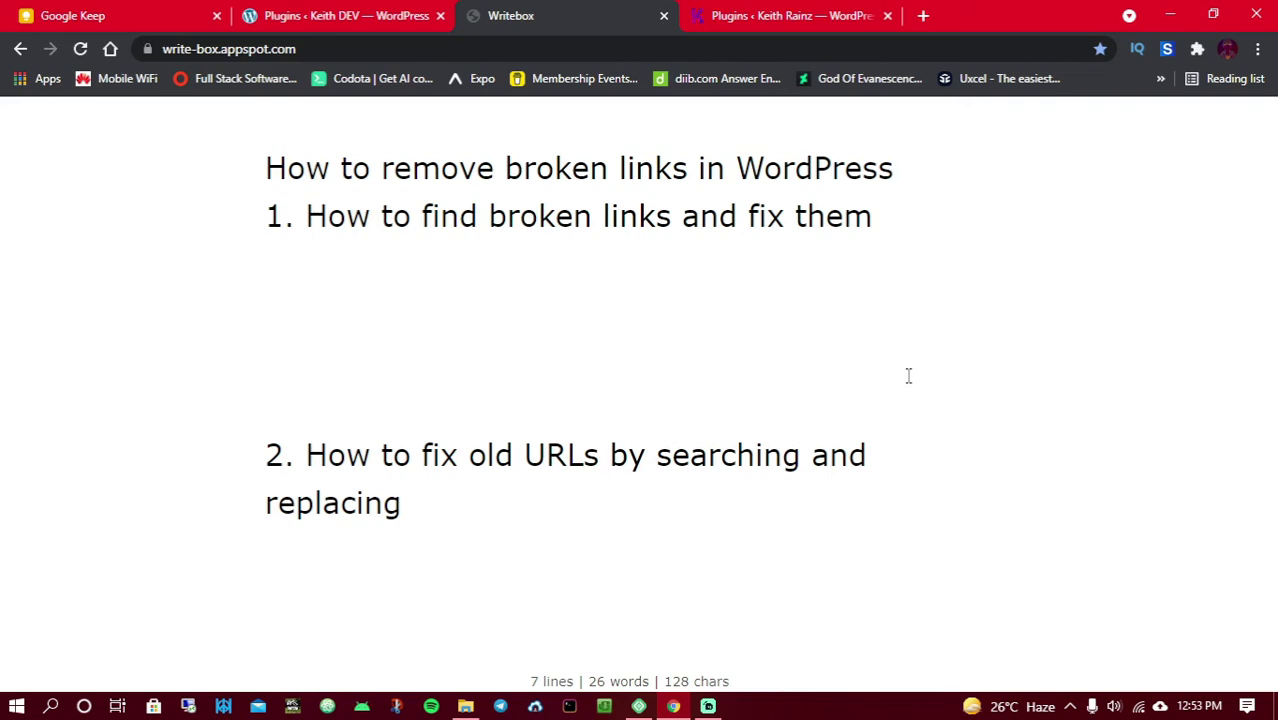
left_click_drag(381, 170, 878, 170)
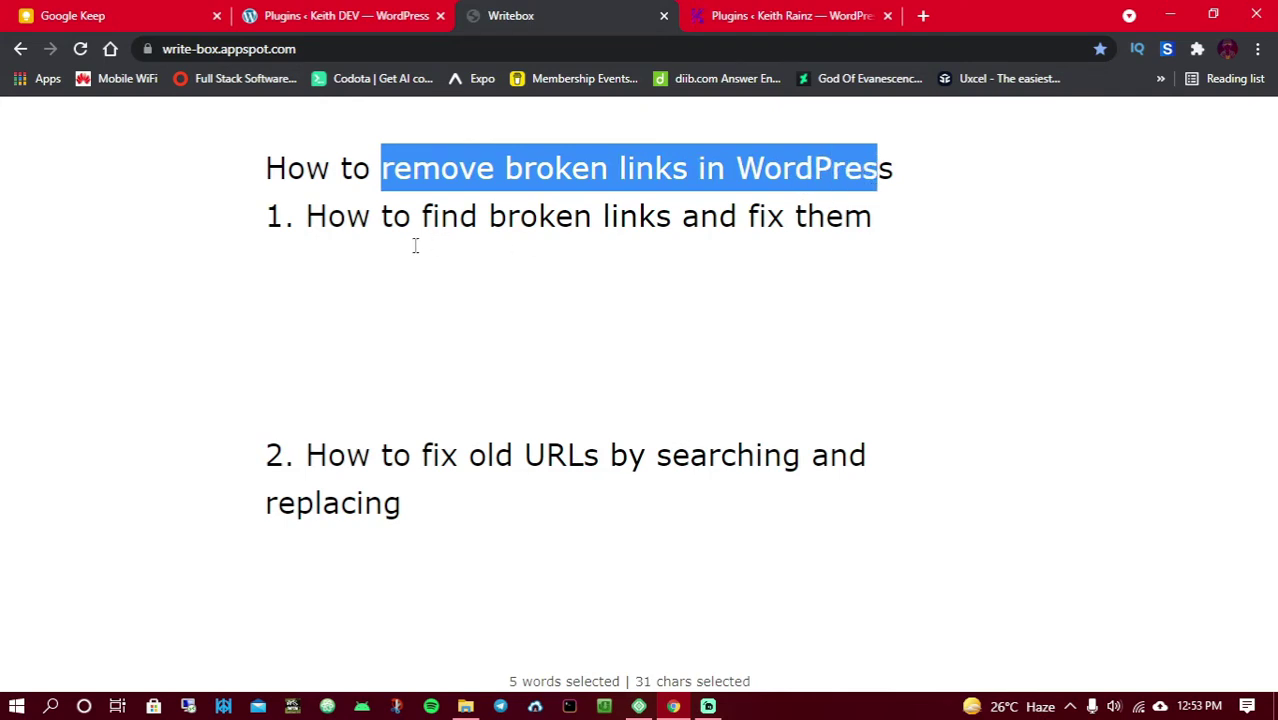
left_click(520, 211)
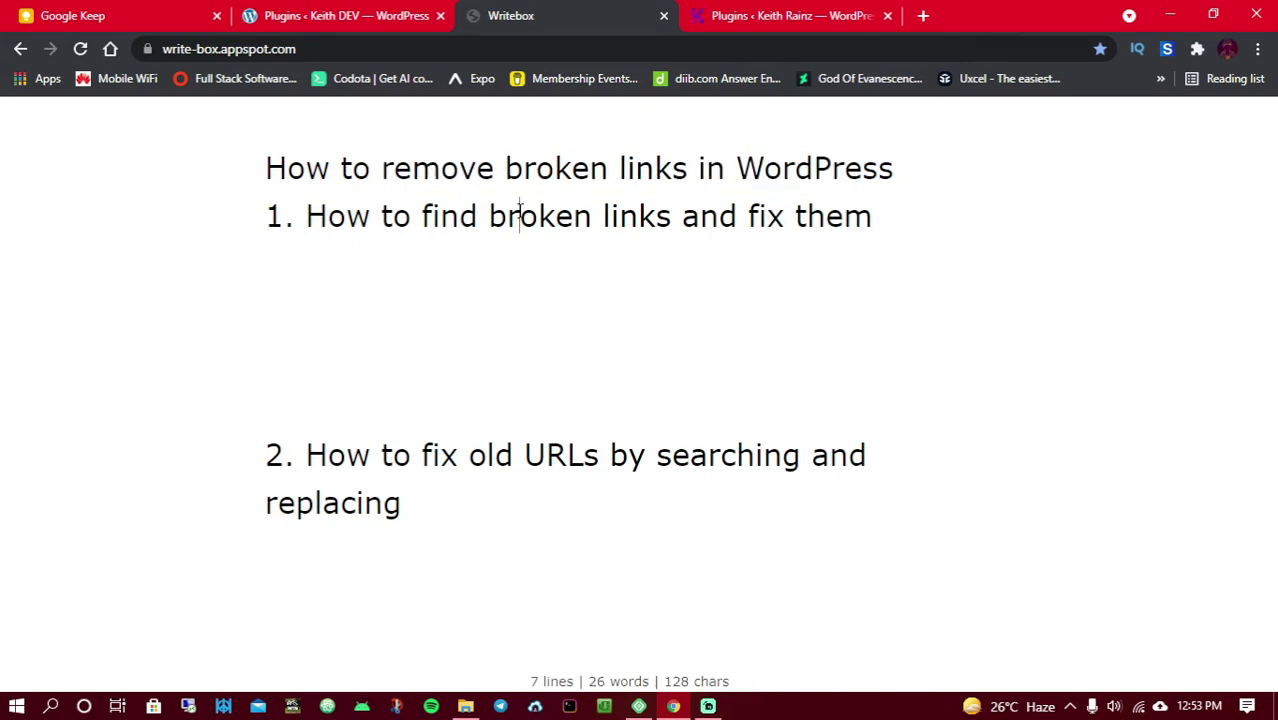
left_click_drag(326, 215, 708, 170)
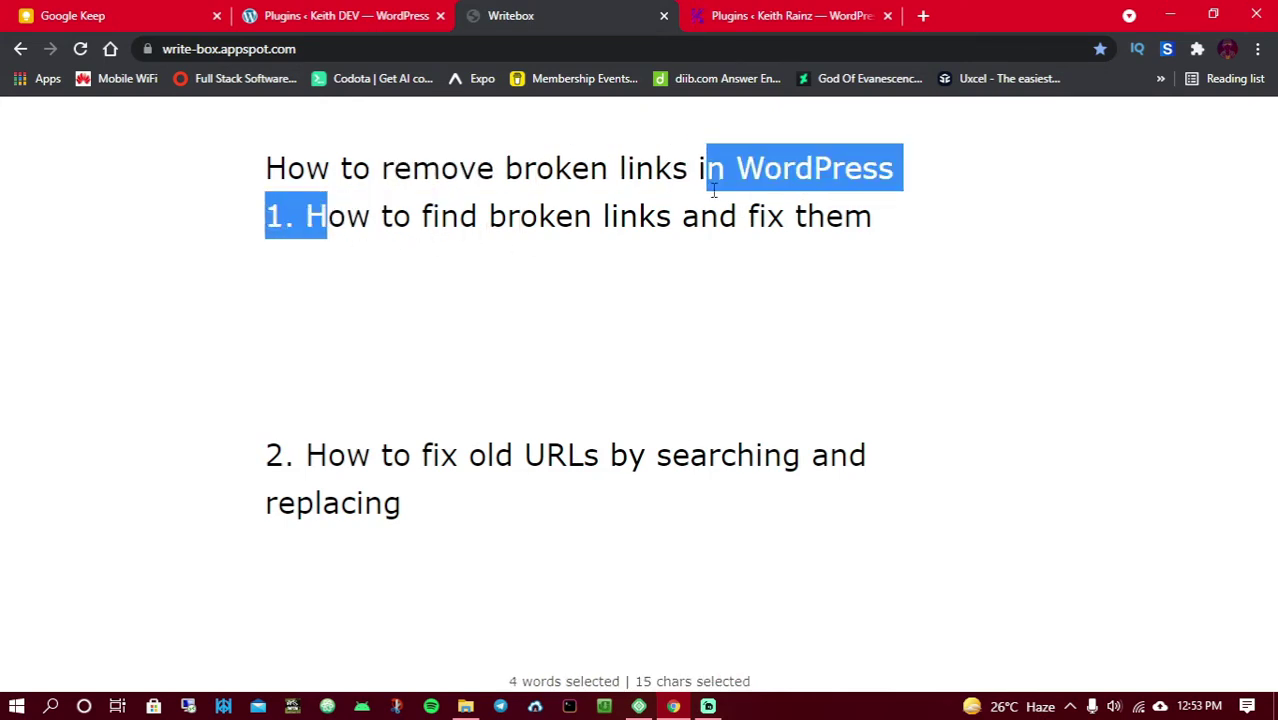
left_click(572, 222)
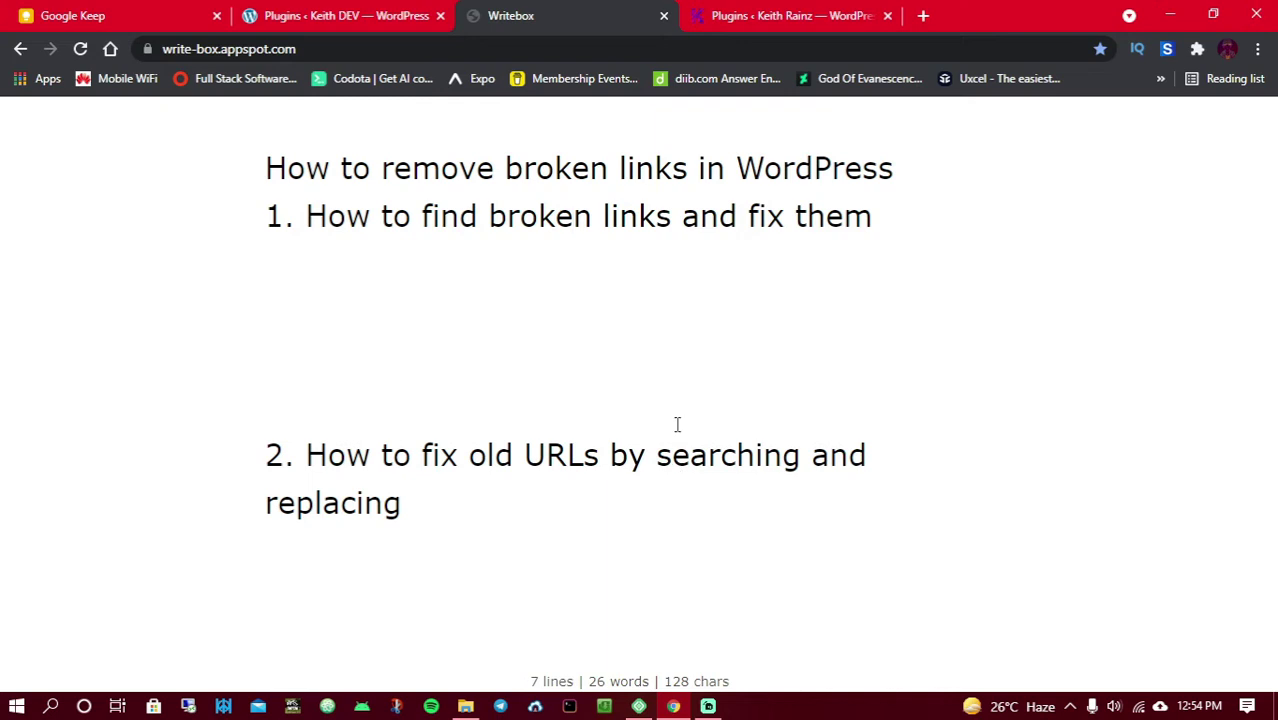
left_click(645, 708)
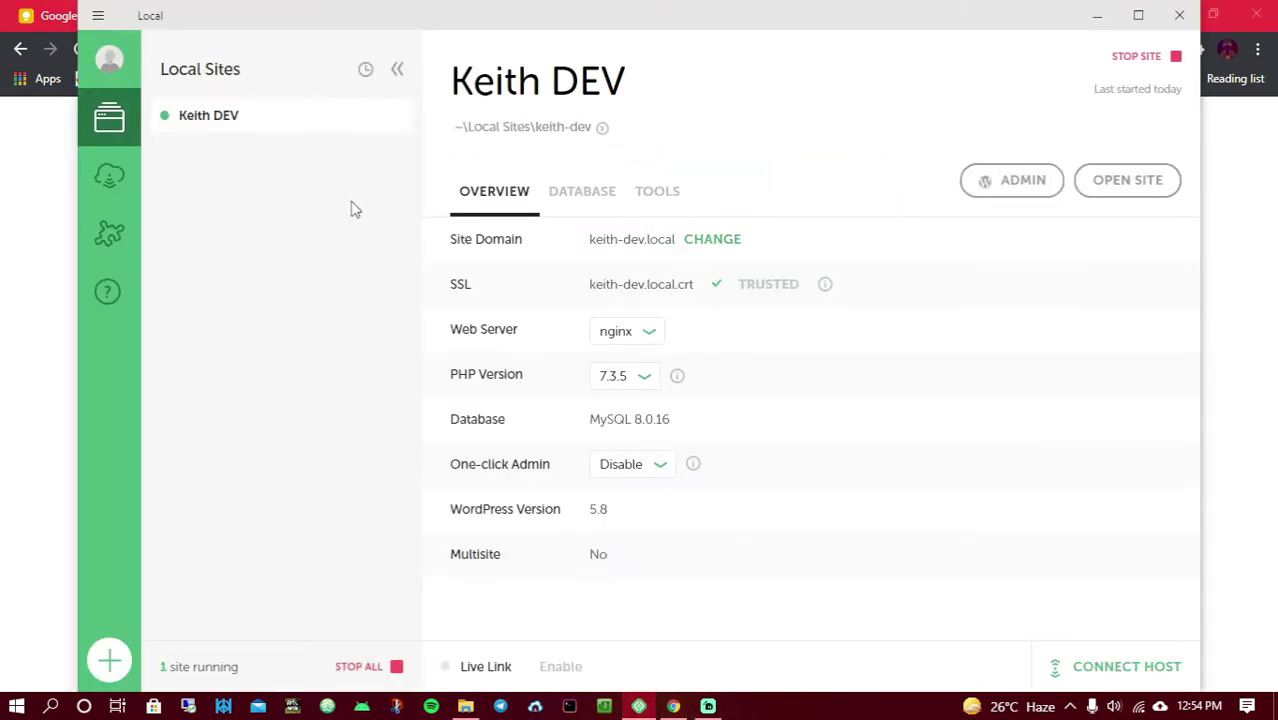
left_click(26, 286)
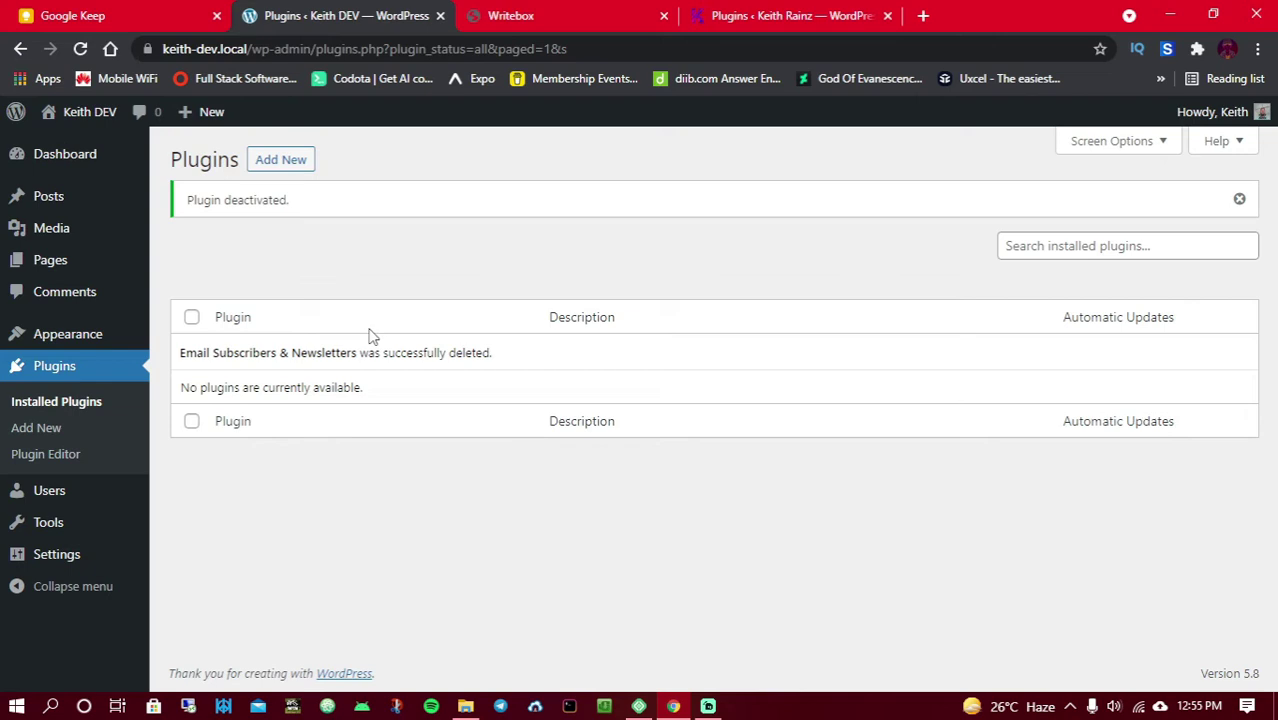
Step: Find the Broken Link Checker plugin by WPMU DEV in the plugin directory, then install and activate it
left_click(286, 168)
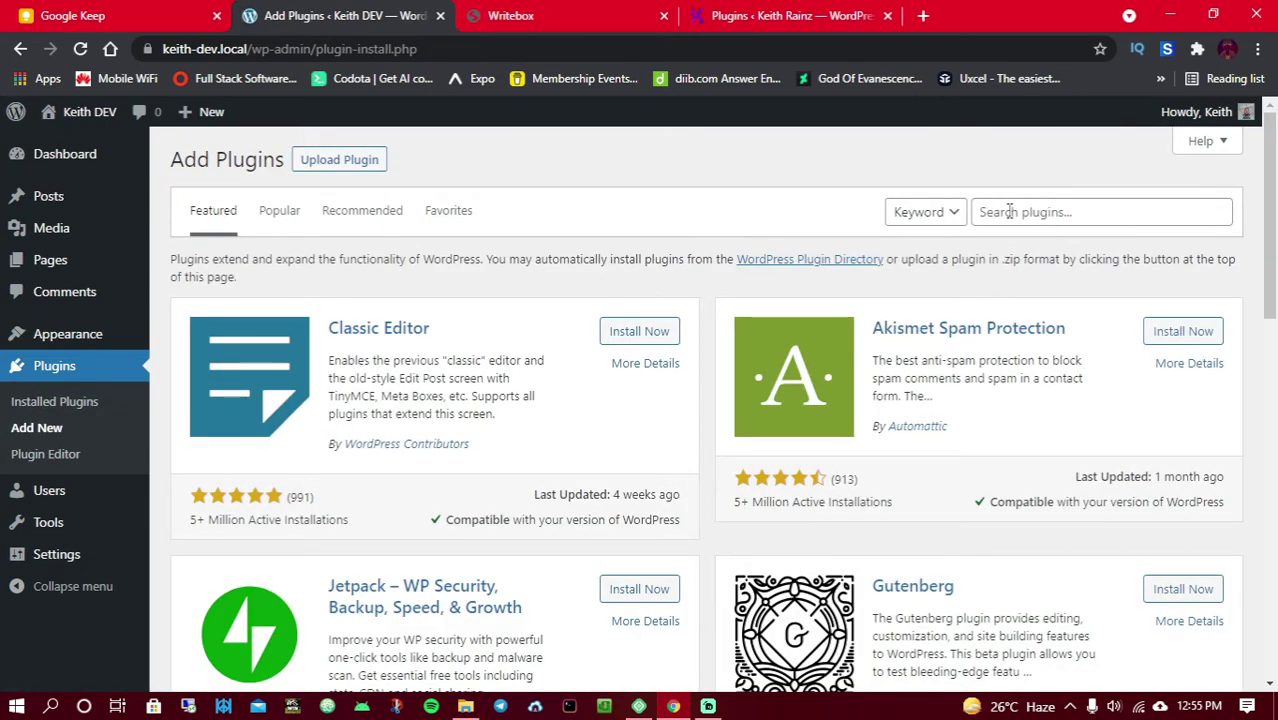
left_click(1010, 212)
type("Broken Link Checker")
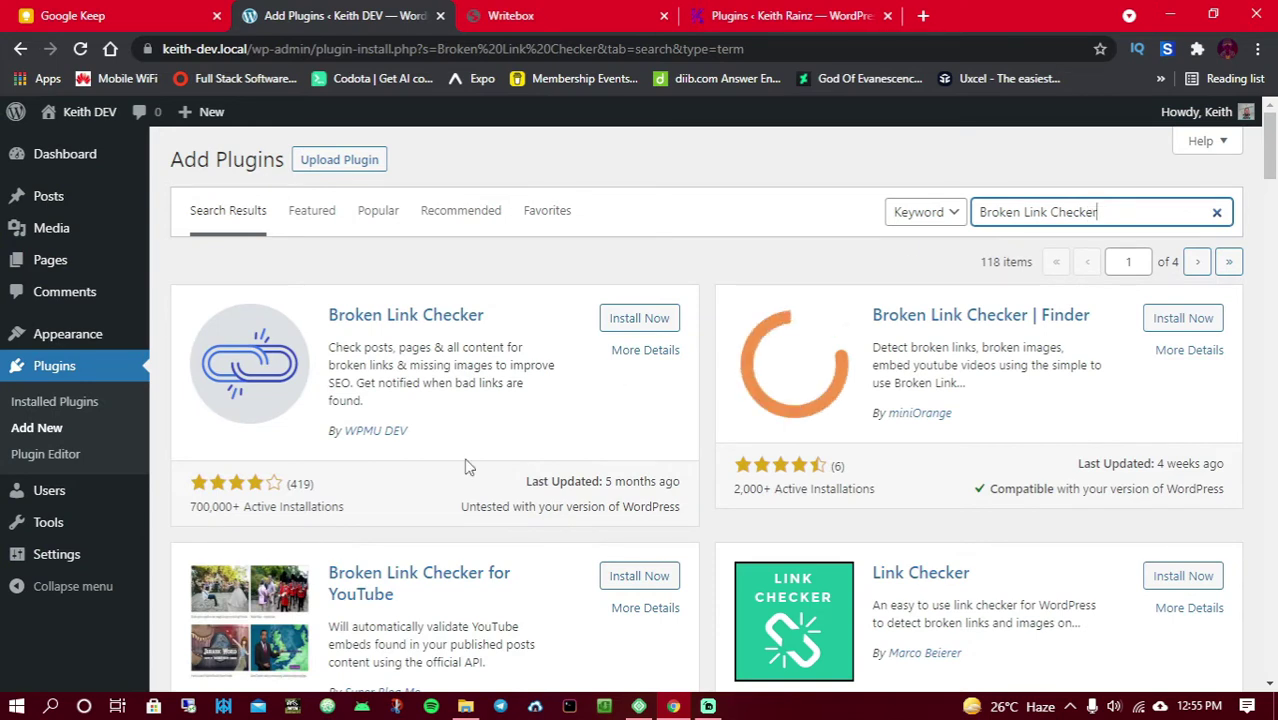
left_click(634, 327)
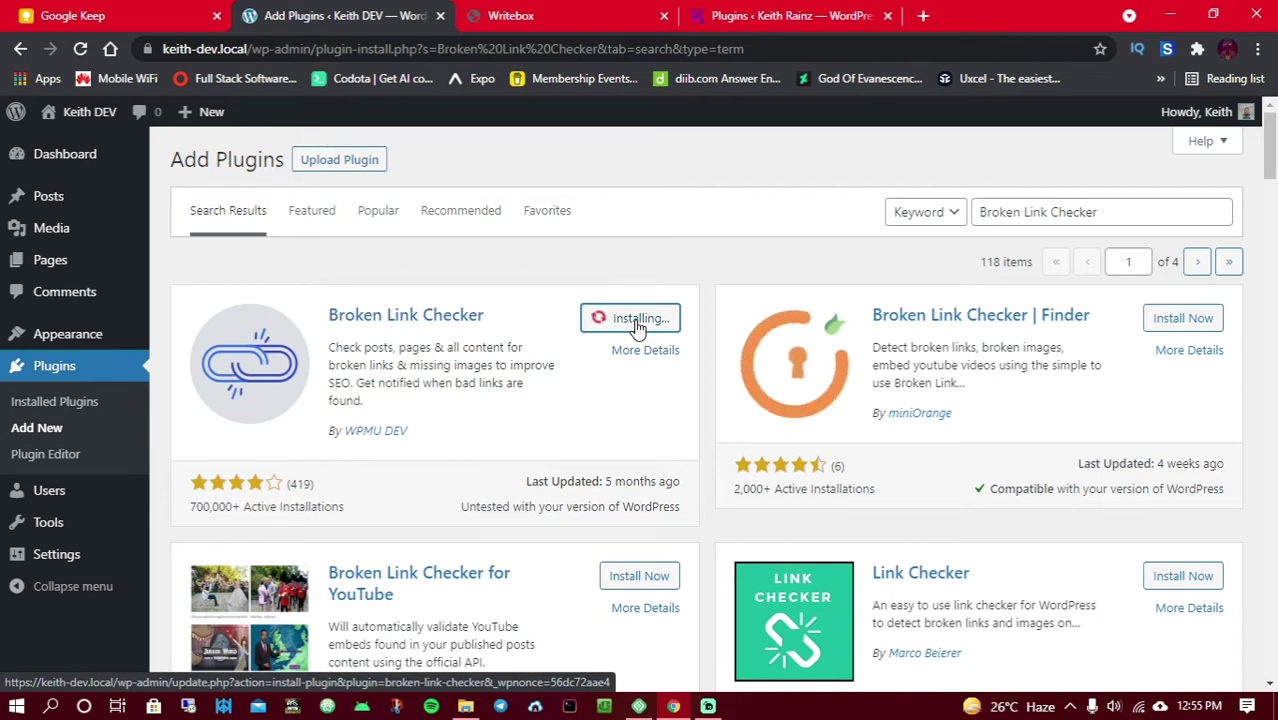
left_click(636, 320)
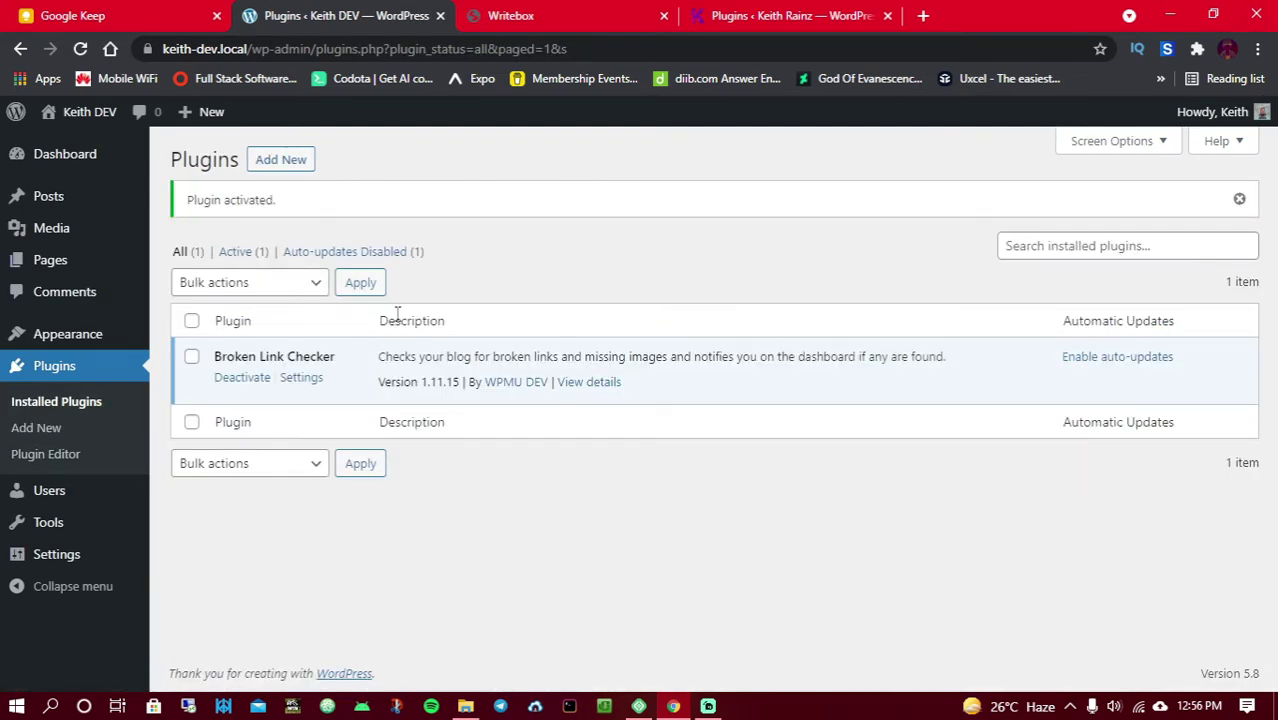
Step: Set Broken Link Checker to check each link every 24 hours and e-mail authors about broken links in their posts, saving the changes
left_click(301, 384)
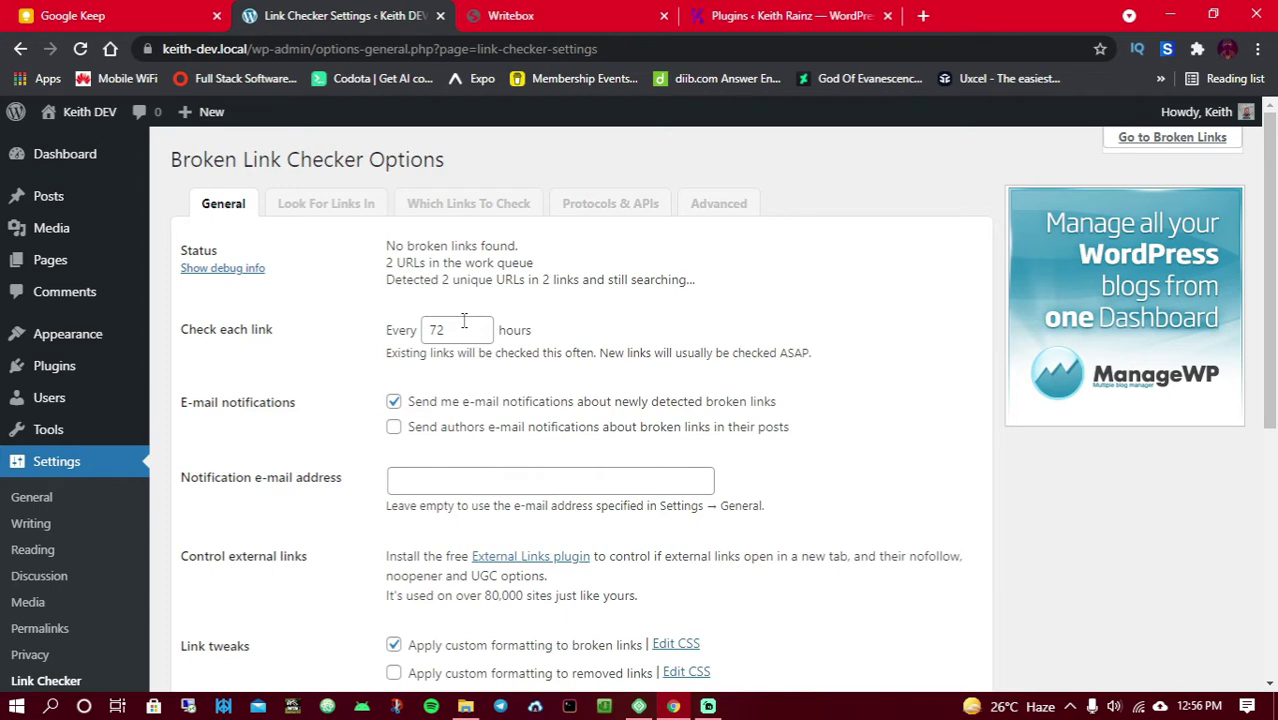
double_click(464, 328)
type("24")
left_click(394, 428)
scroll(710, 383, "down", 2)
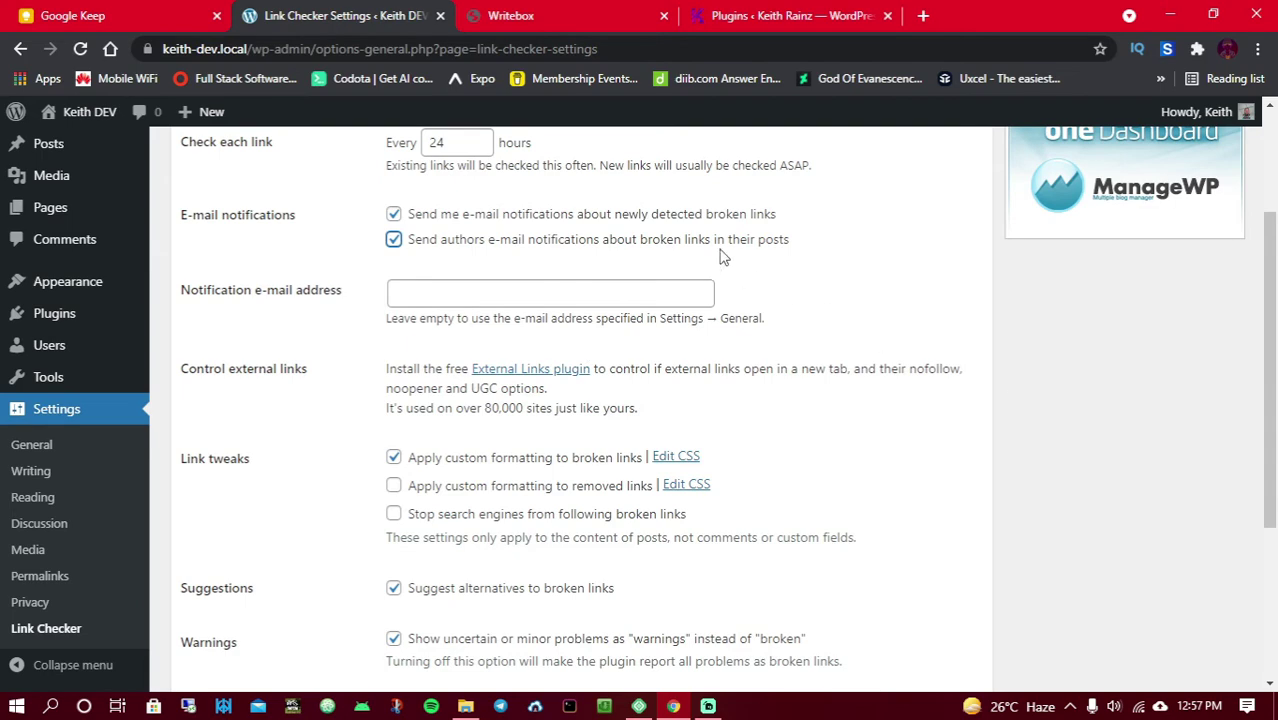
scroll(508, 394, "down", 3)
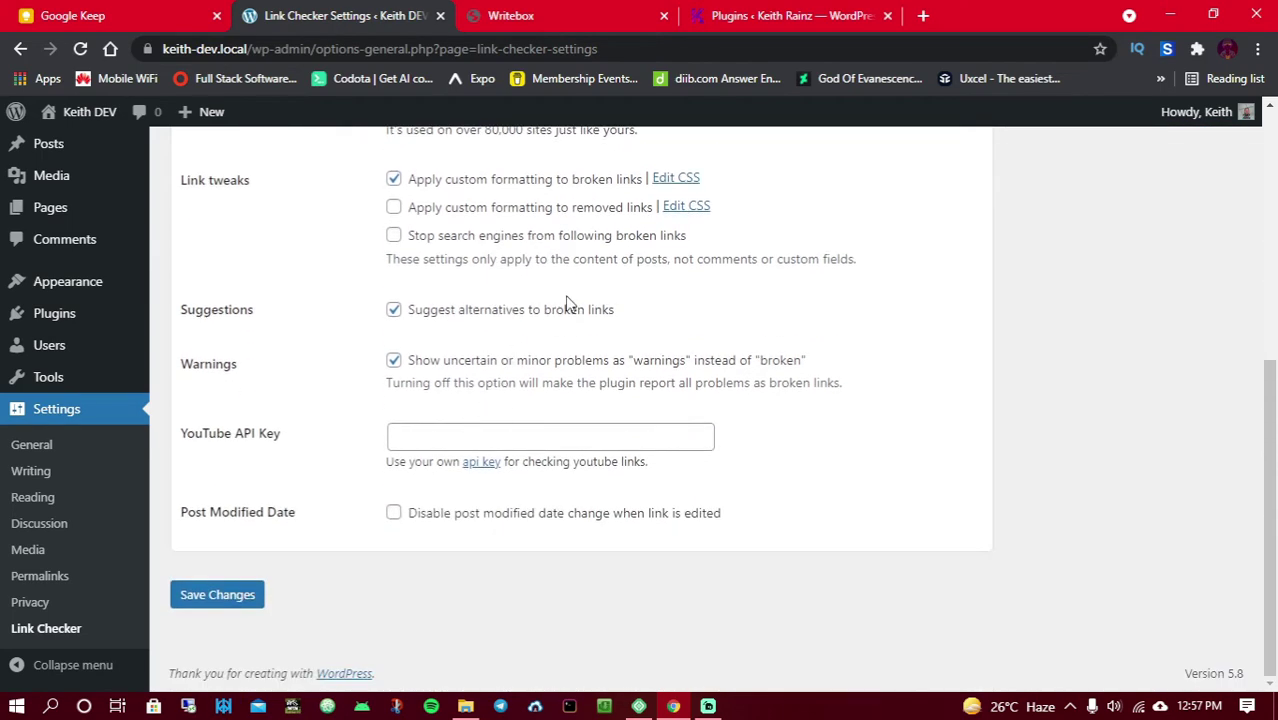
left_click(201, 600)
left_click(240, 600)
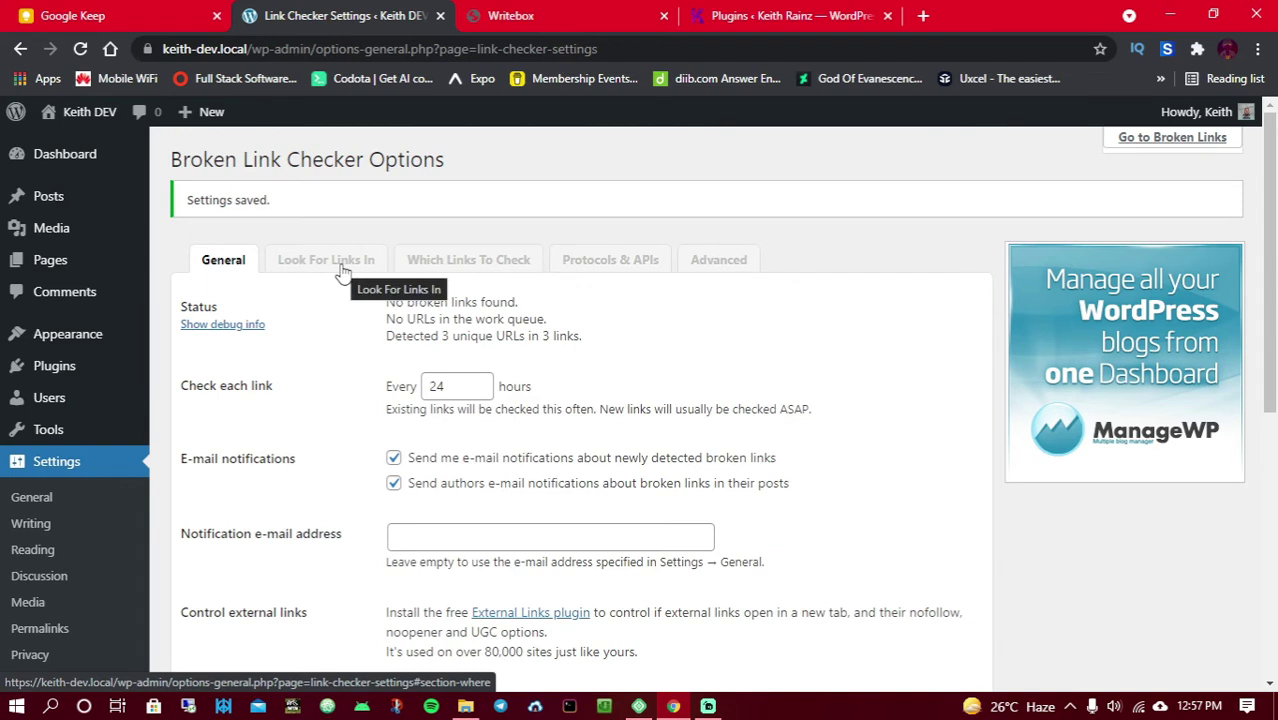
Step: Save the Look For Links In settings with Comments, Pages and Posts enabled and Published as the post status
left_click(340, 262)
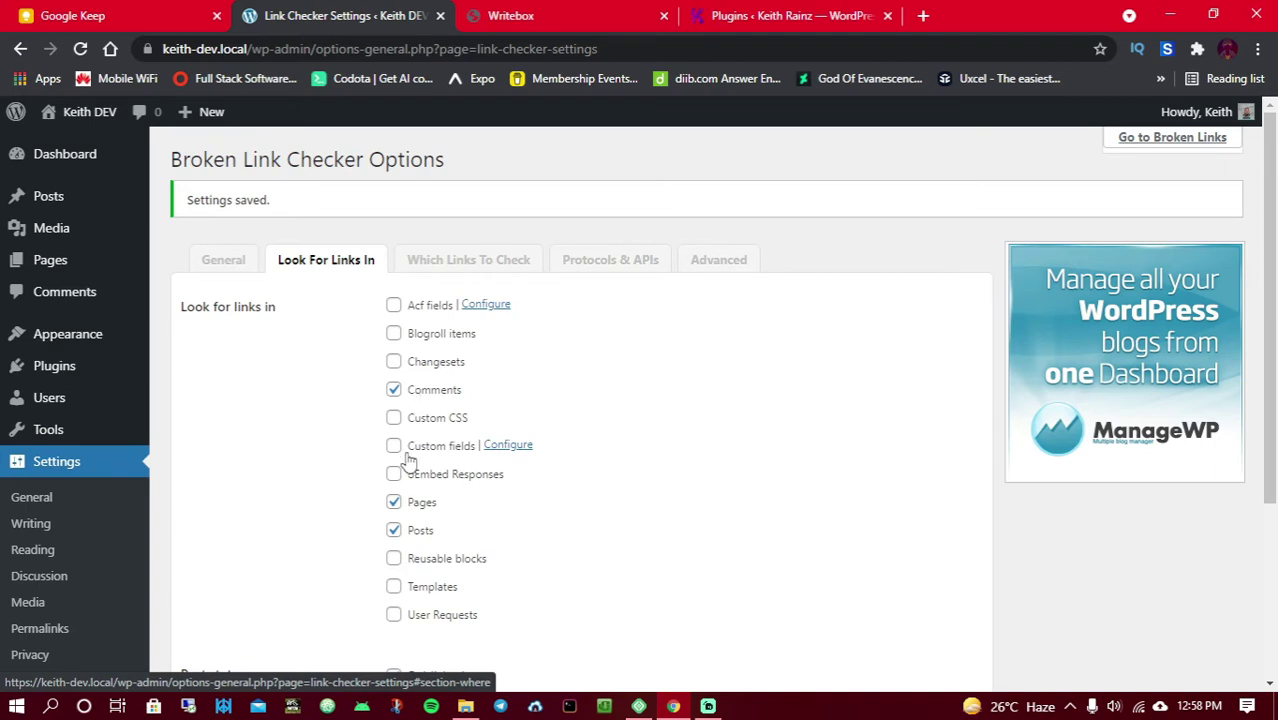
left_click(393, 529)
left_click(393, 530)
scroll(398, 360, "down", 3)
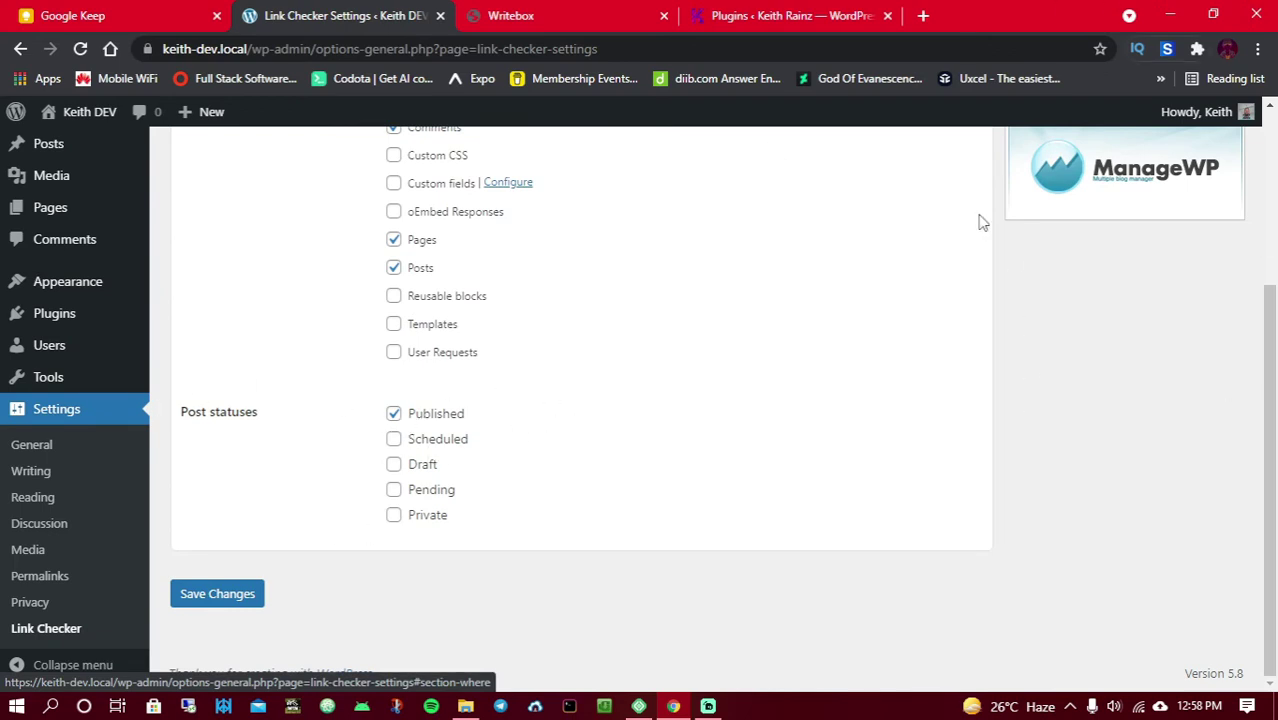
left_click(217, 593)
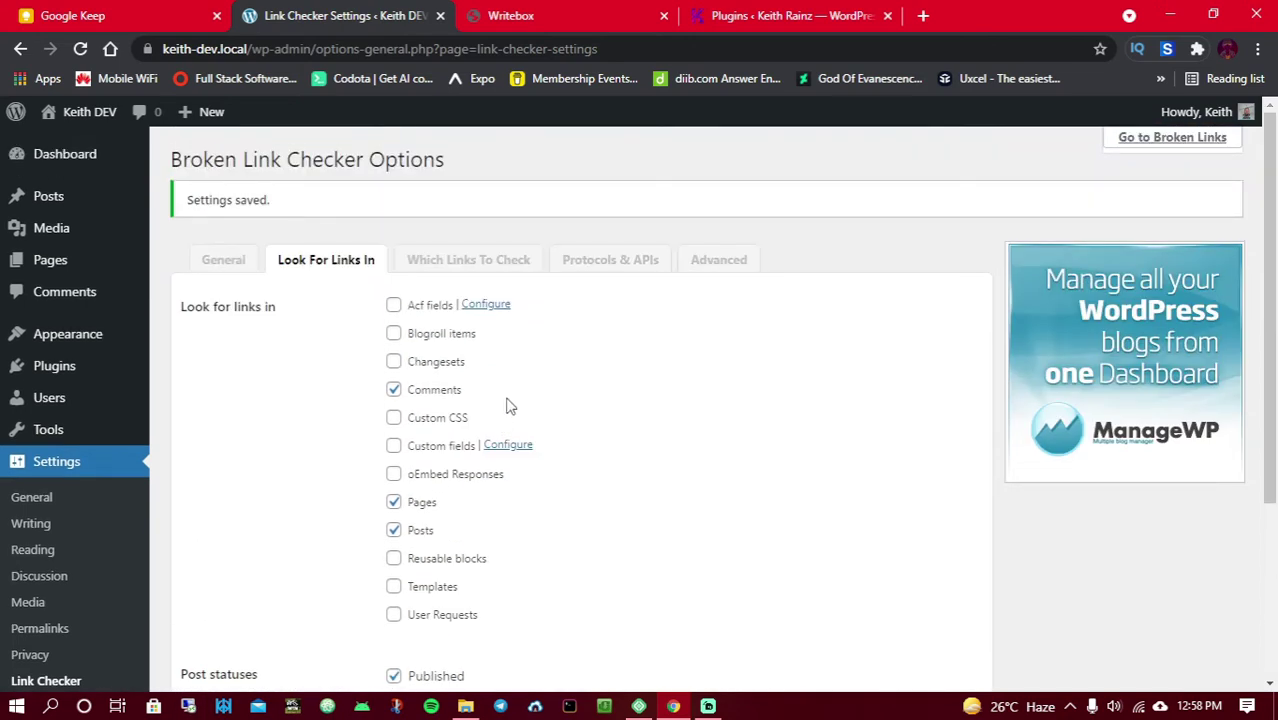
Step: Examine the link checker's link types, exclusion list, protocols and APIs, and advanced options, then return to its general settings
left_click(460, 261)
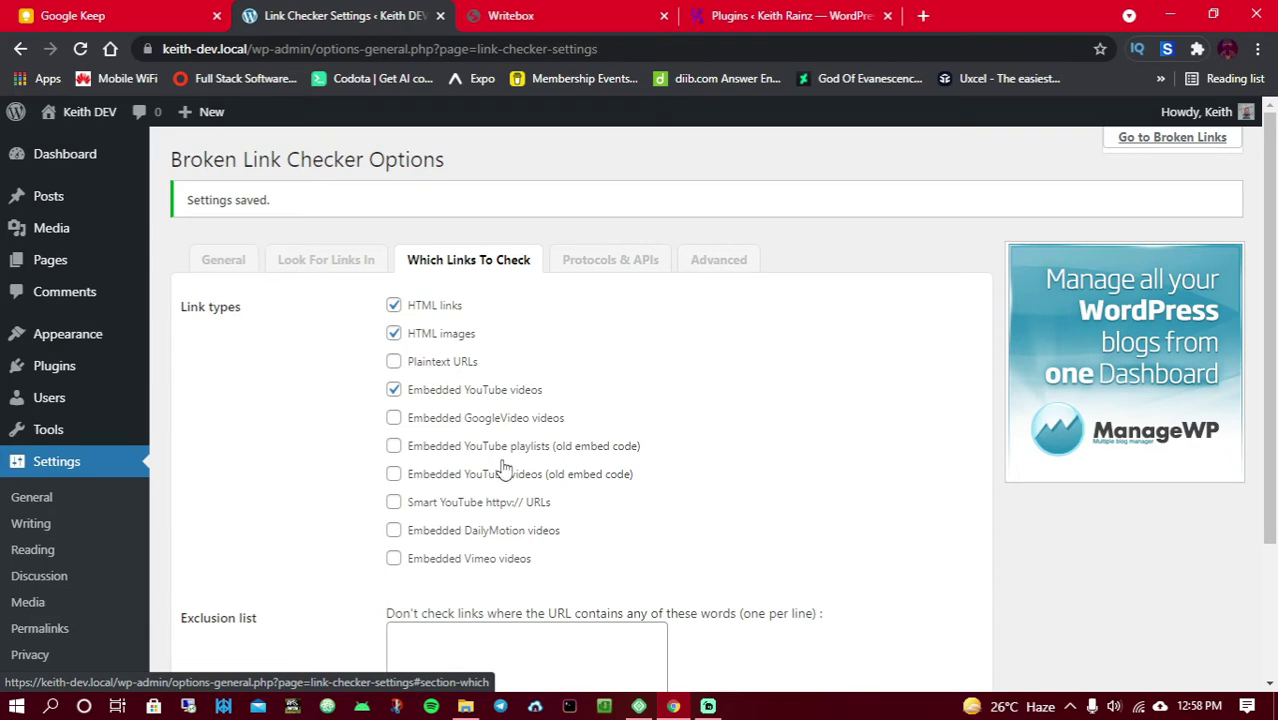
scroll(456, 485, "down", 2)
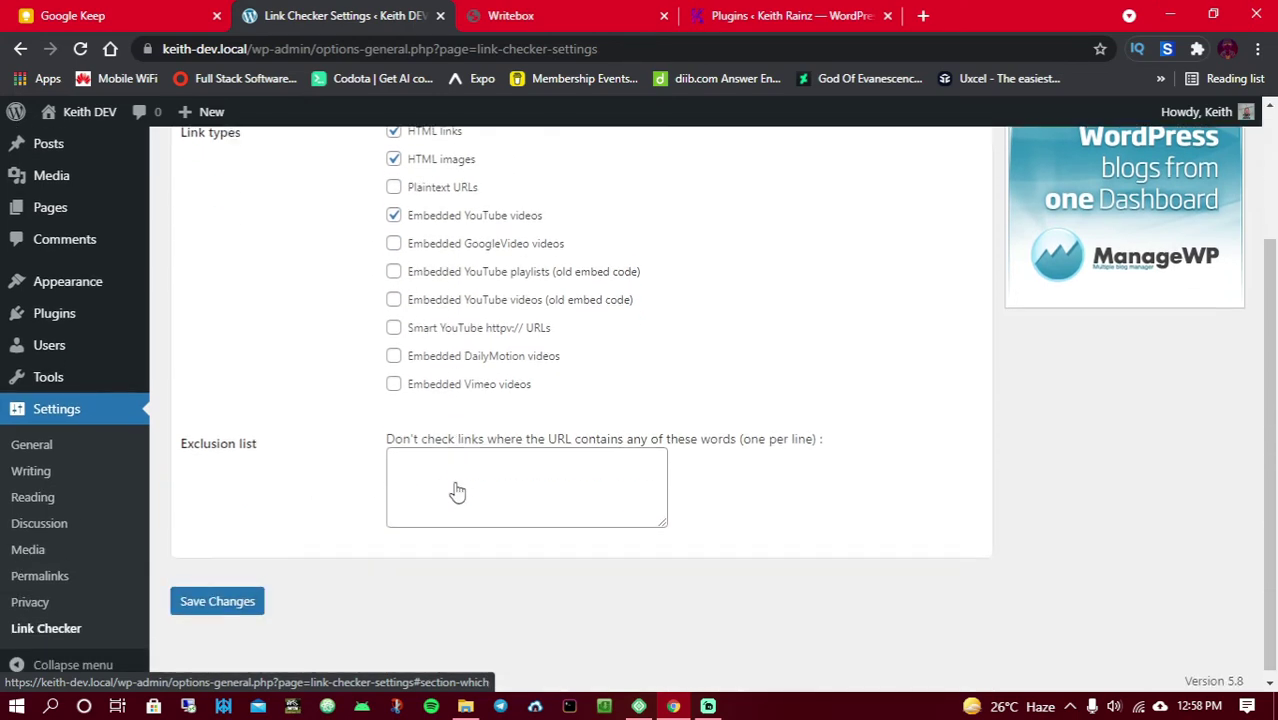
scroll(456, 483, "up", 2)
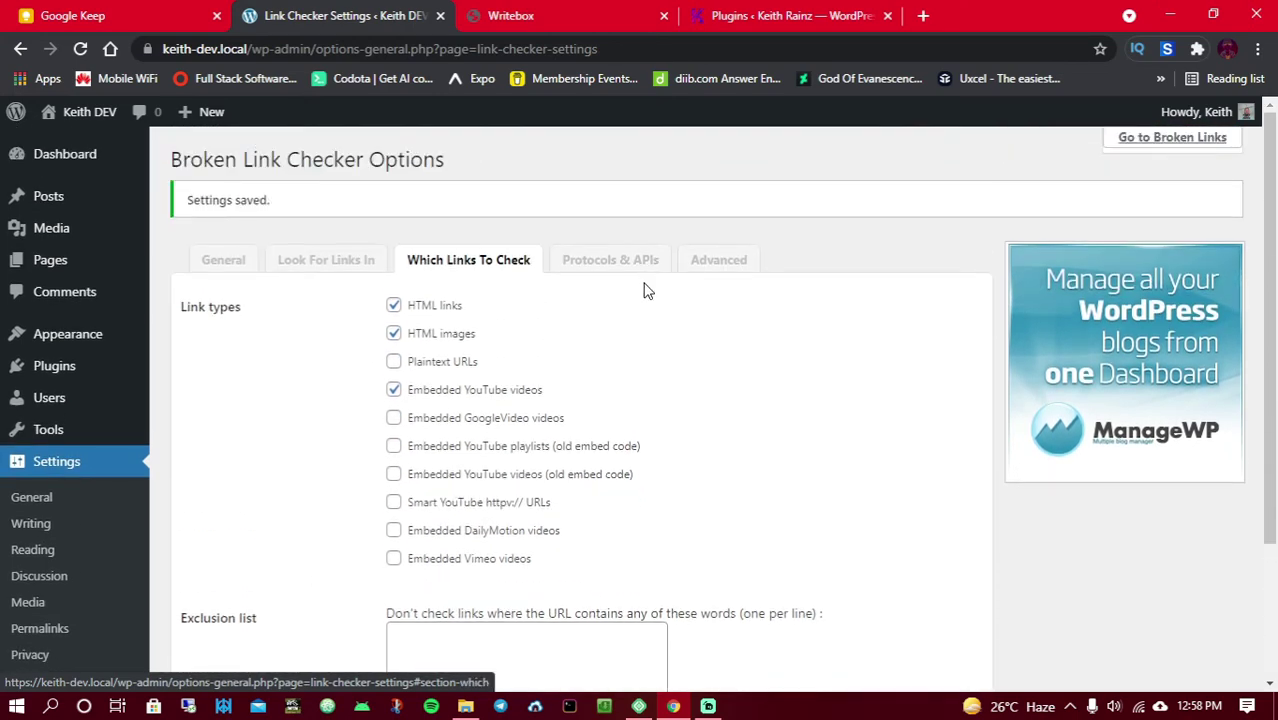
left_click(605, 264)
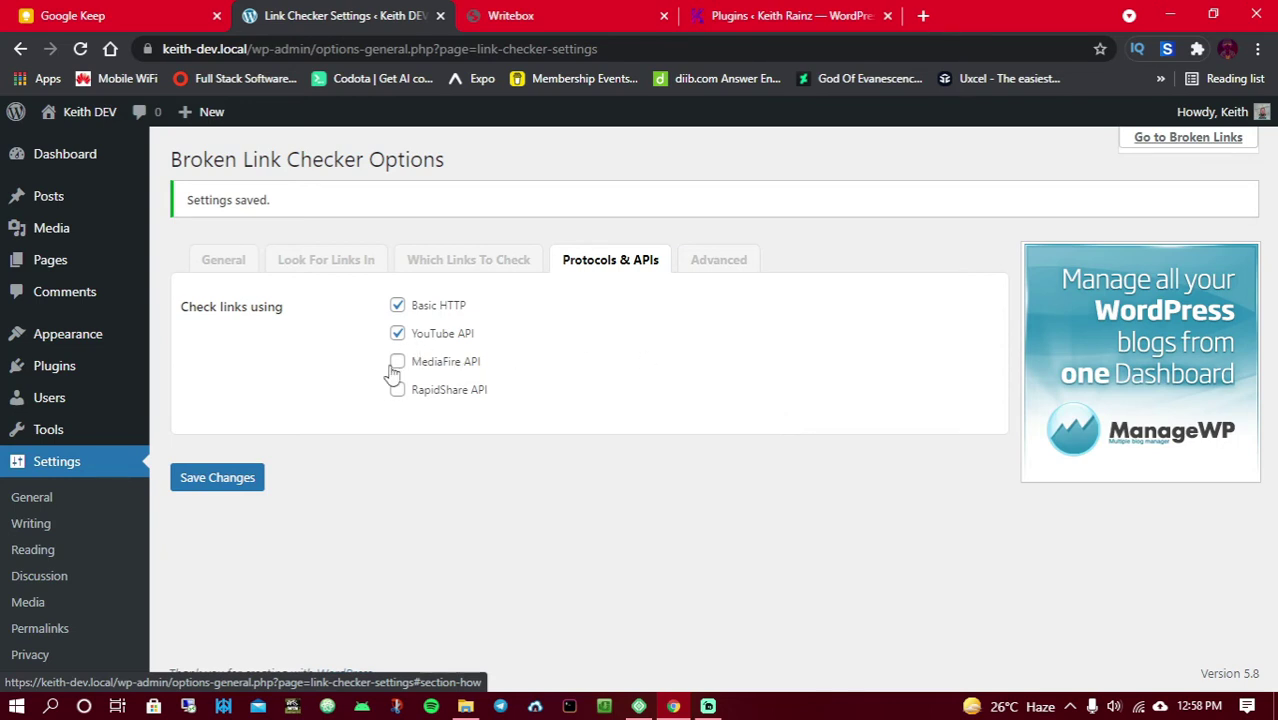
left_click(714, 262)
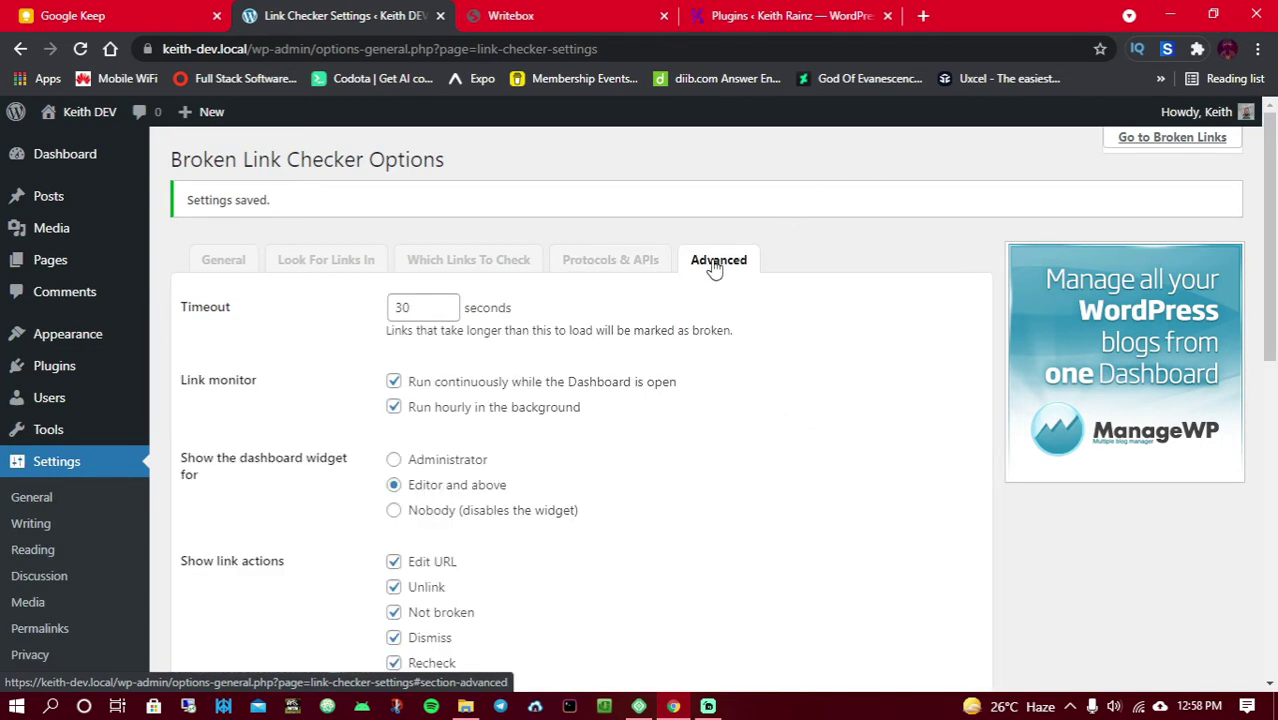
scroll(428, 306, "down", 5)
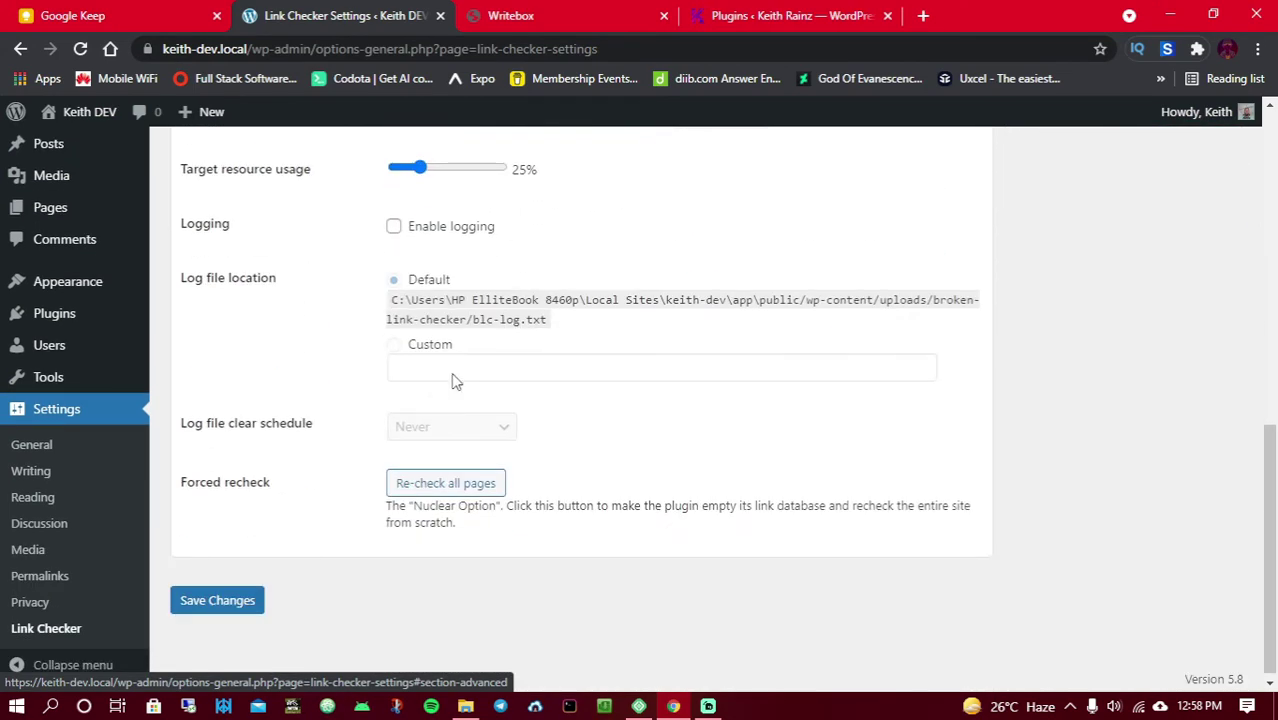
scroll(452, 380, "up", 10)
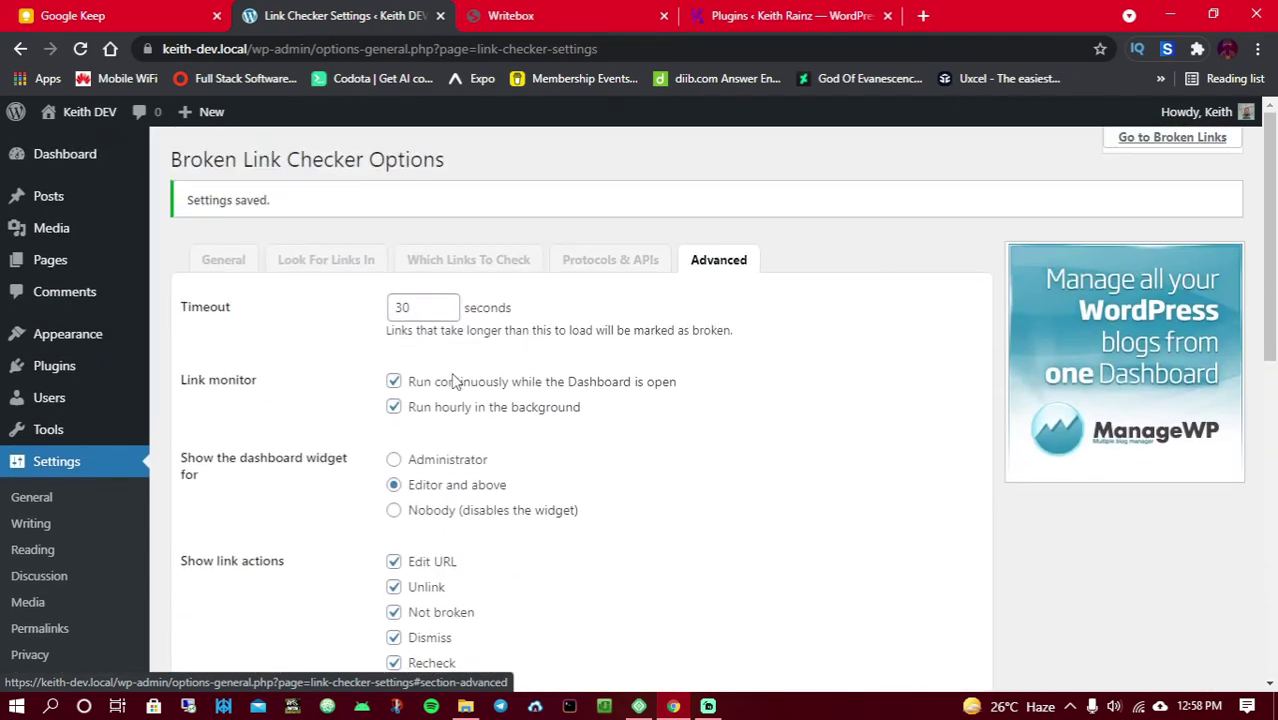
scroll(452, 380, "down", 5)
scroll(452, 380, "up", 5)
scroll(385, 307, "down", 4)
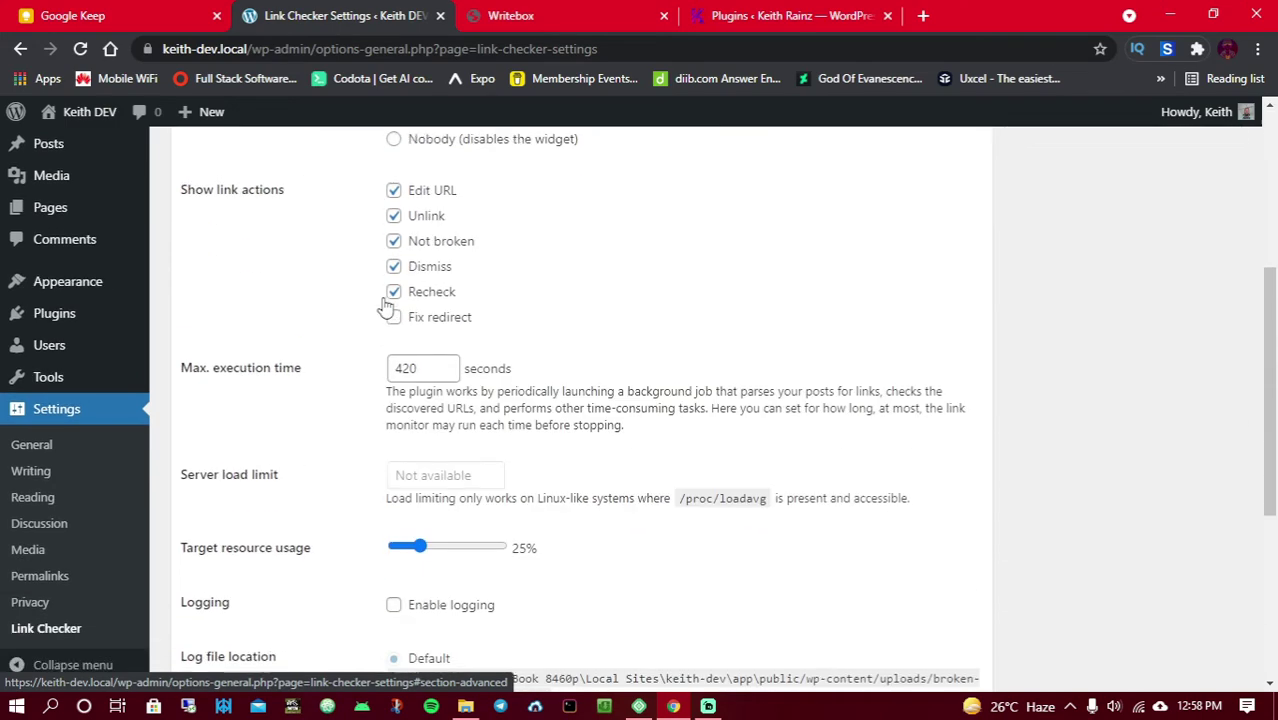
left_click(60, 630)
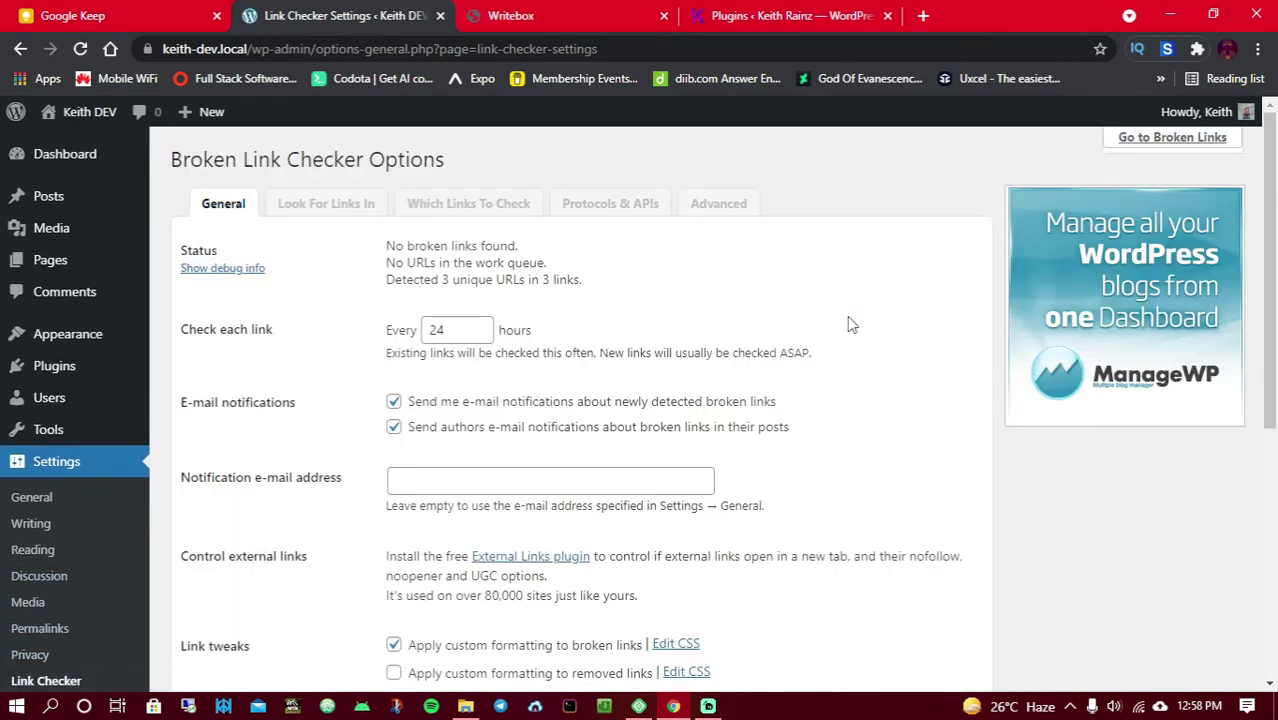
scroll(850, 323, "down", 3)
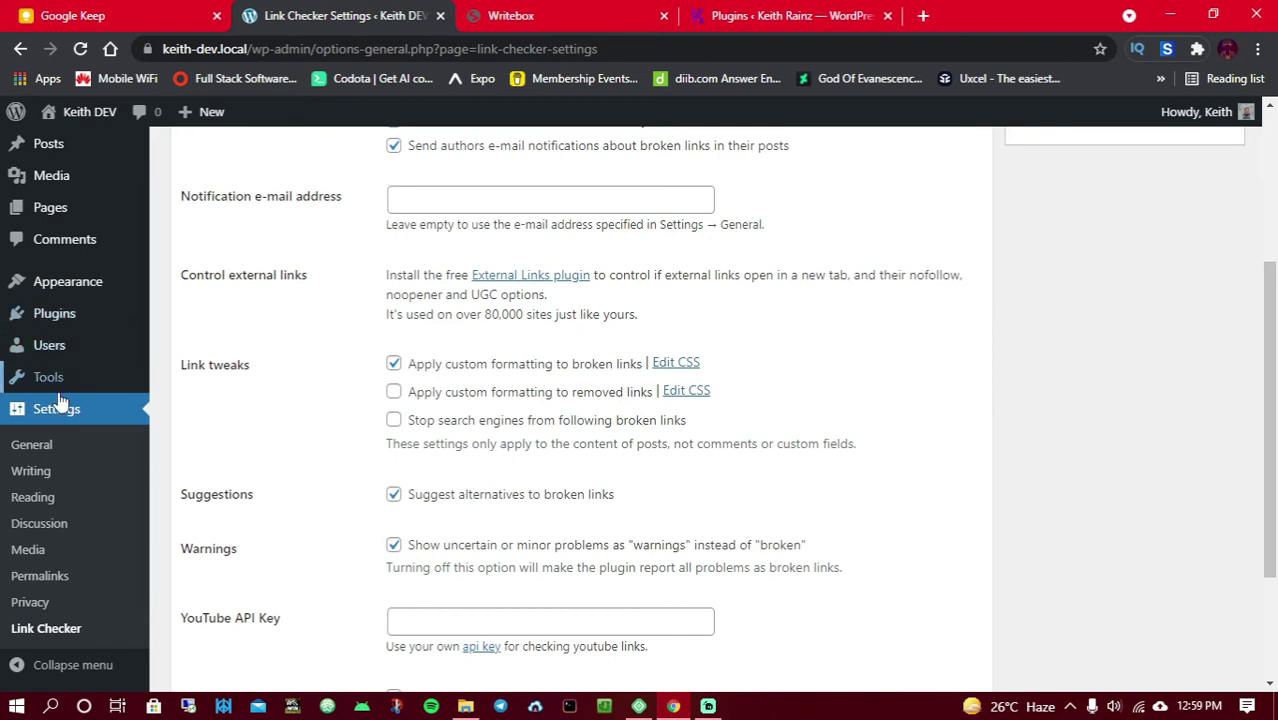
Step: Open the site's Broken Links report and review the broken, warning and redirected links with their available link actions
mouse_move(58, 389)
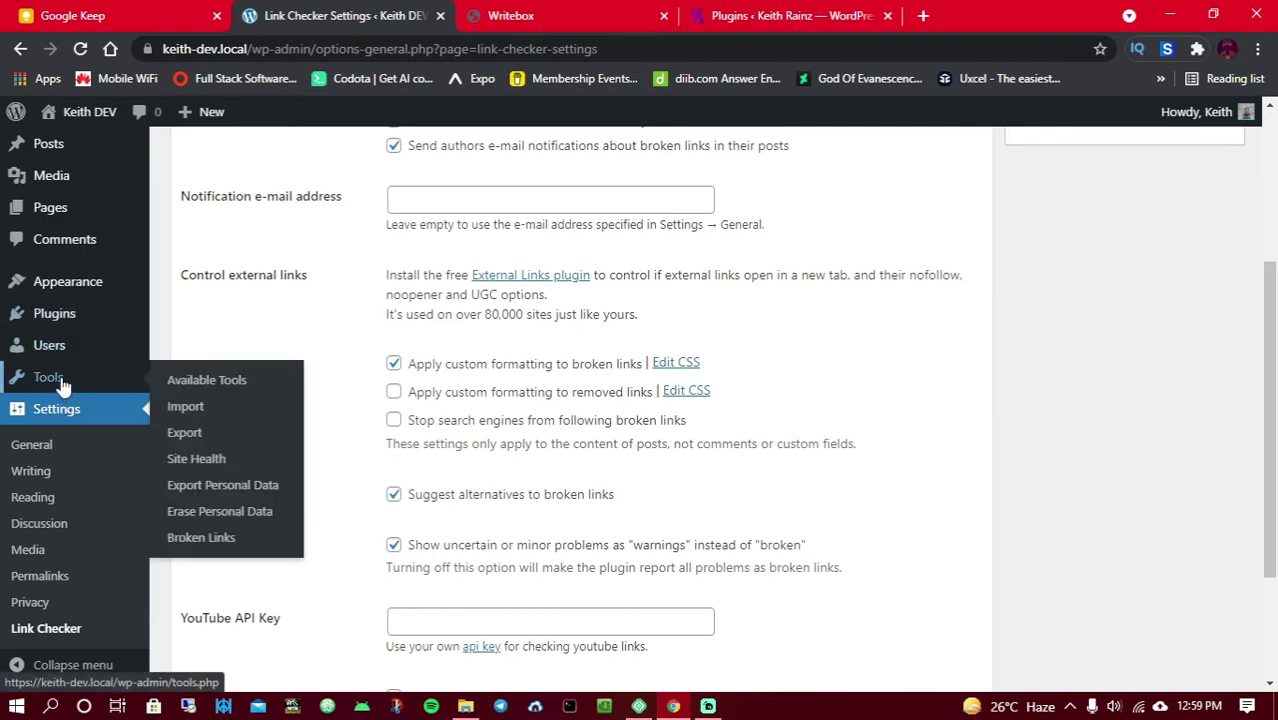
left_click(201, 538)
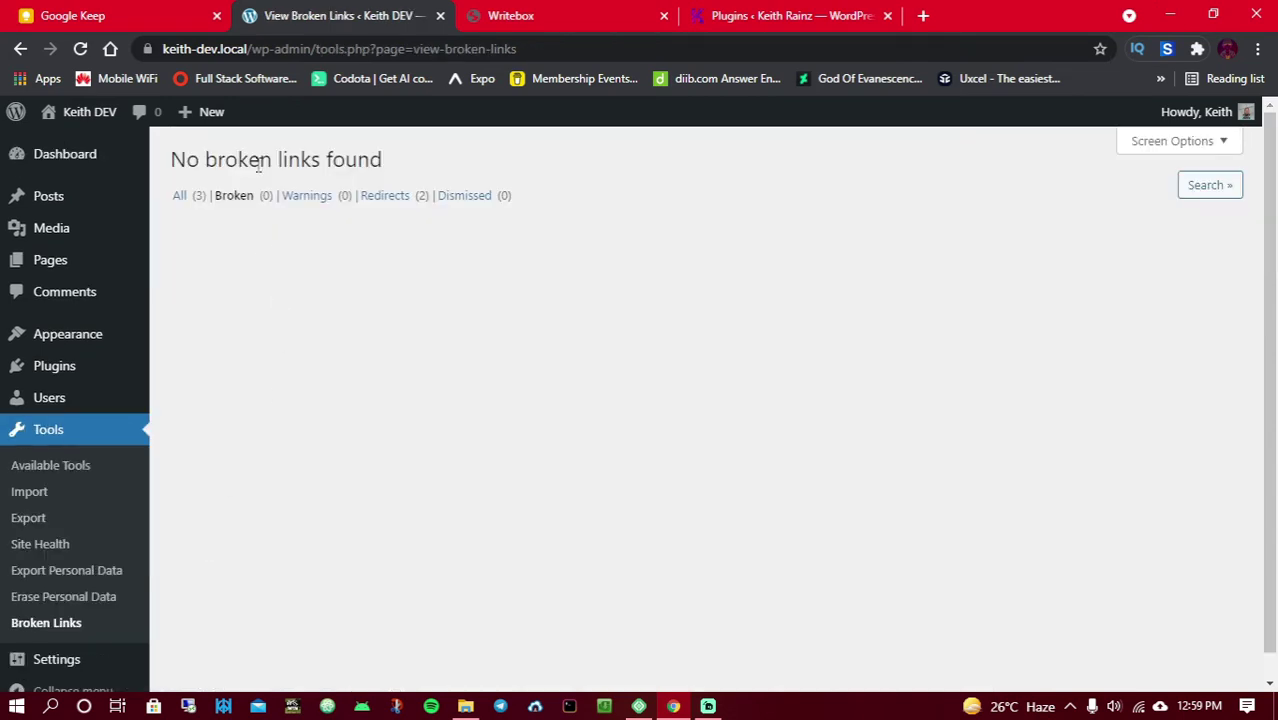
left_click_drag(222, 365, 218, 159)
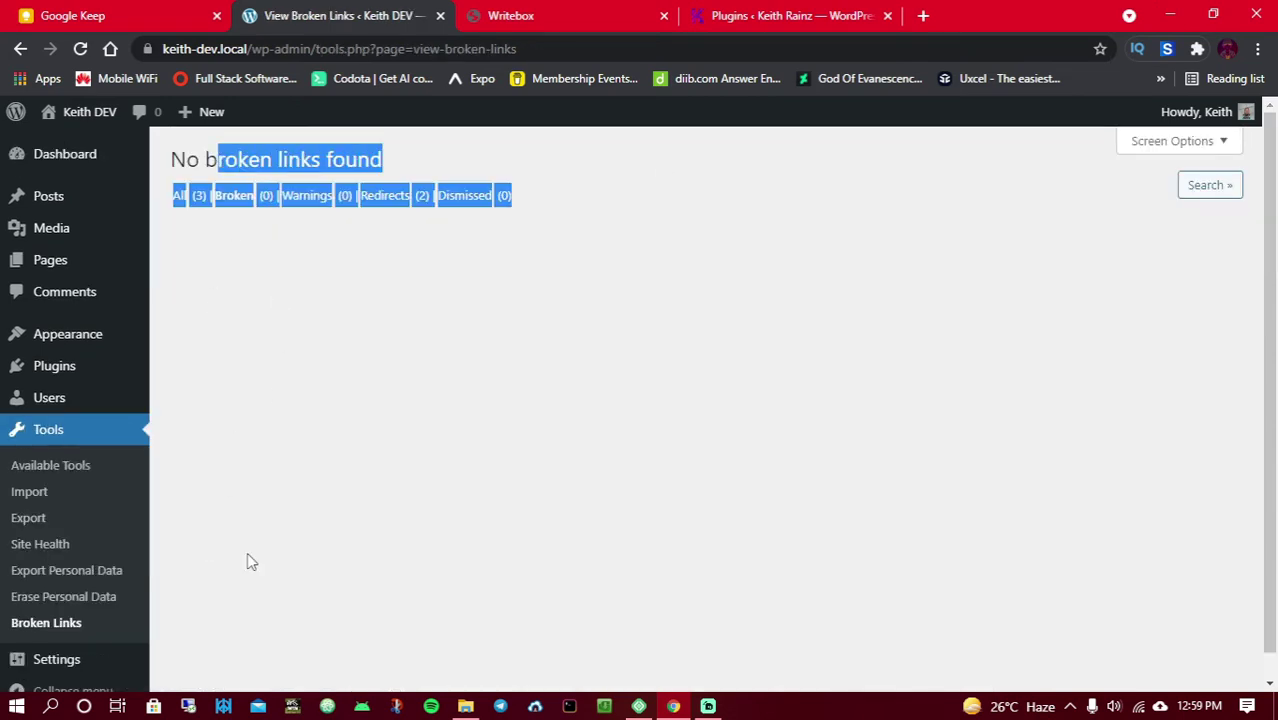
left_click(313, 410)
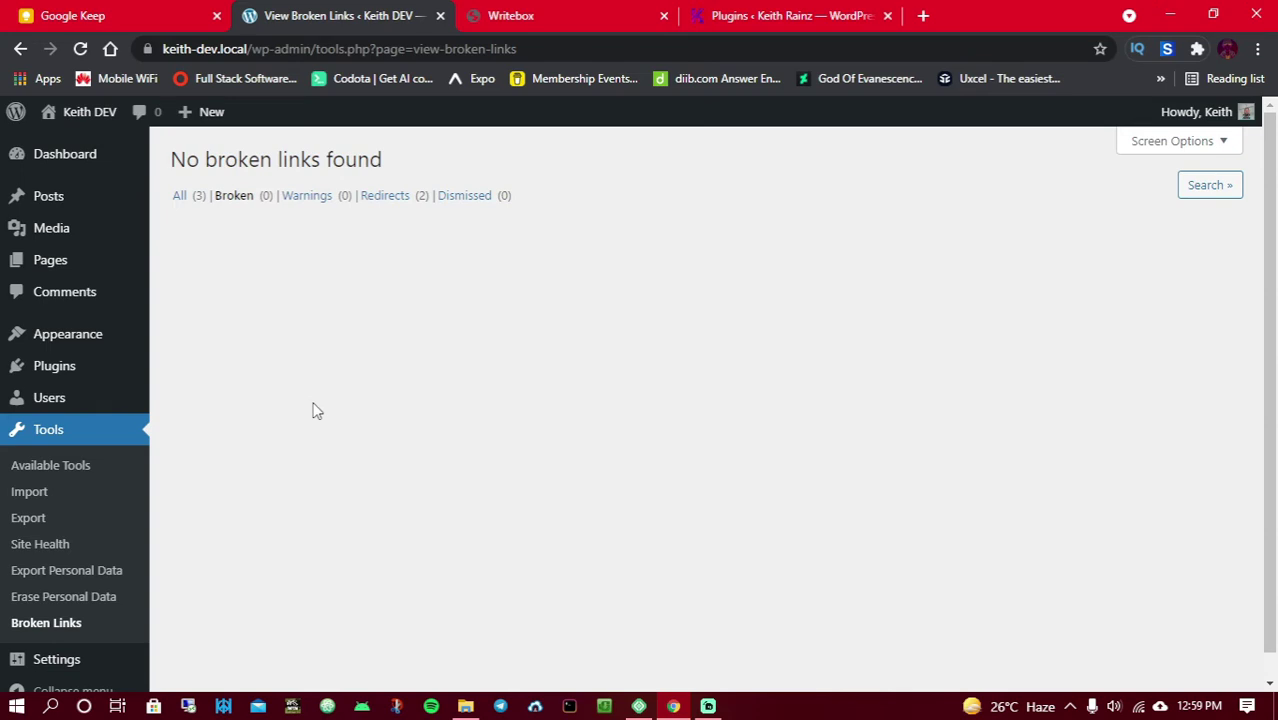
left_click(316, 201)
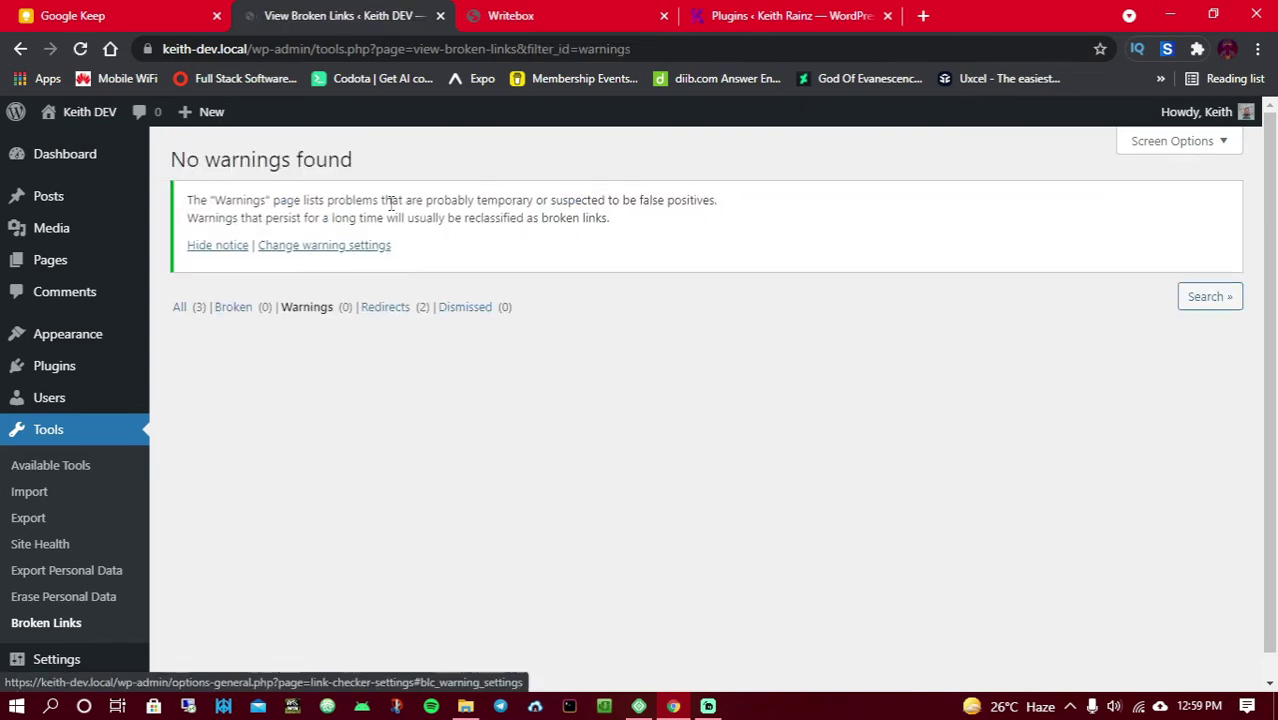
left_click(386, 307)
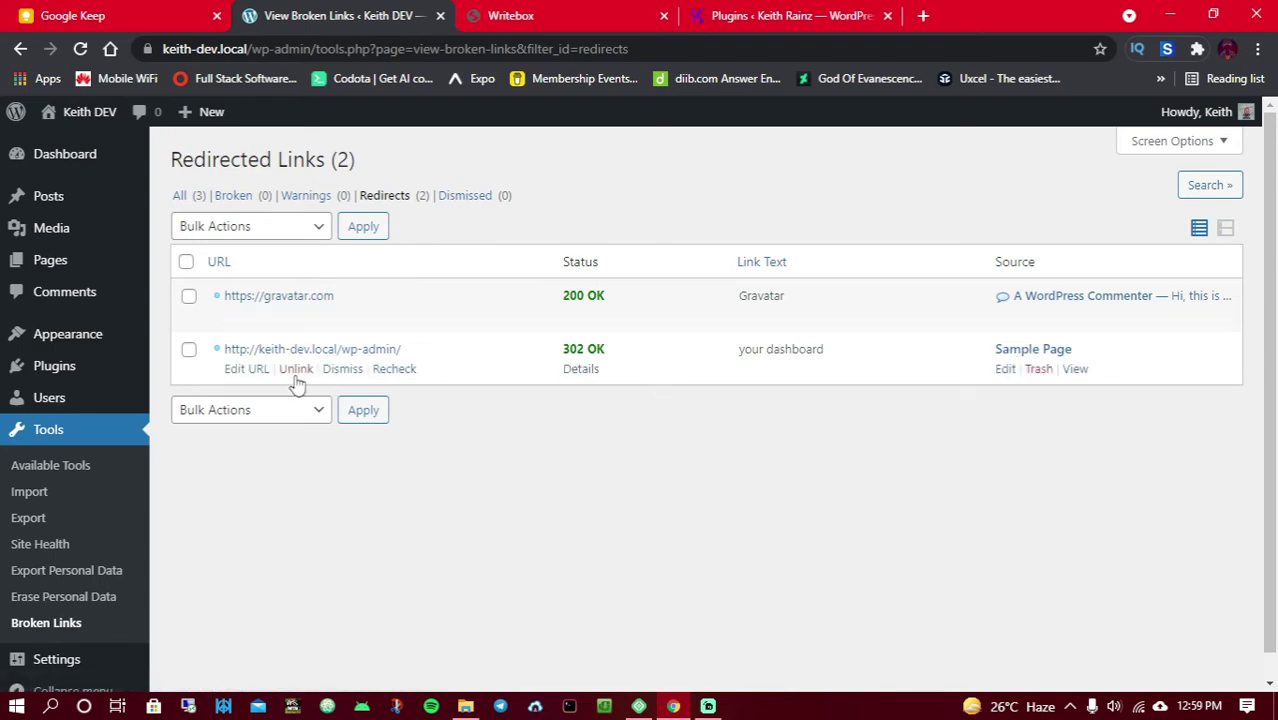
mouse_move(305, 390)
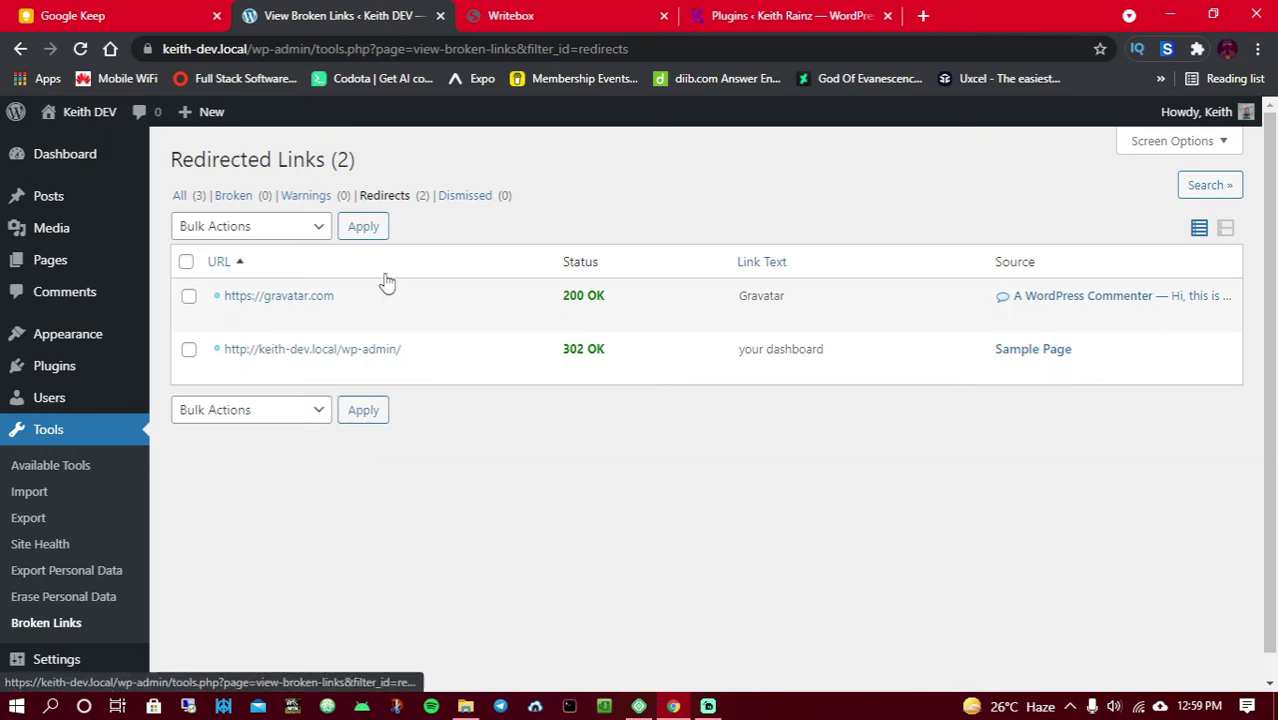
mouse_move(277, 329)
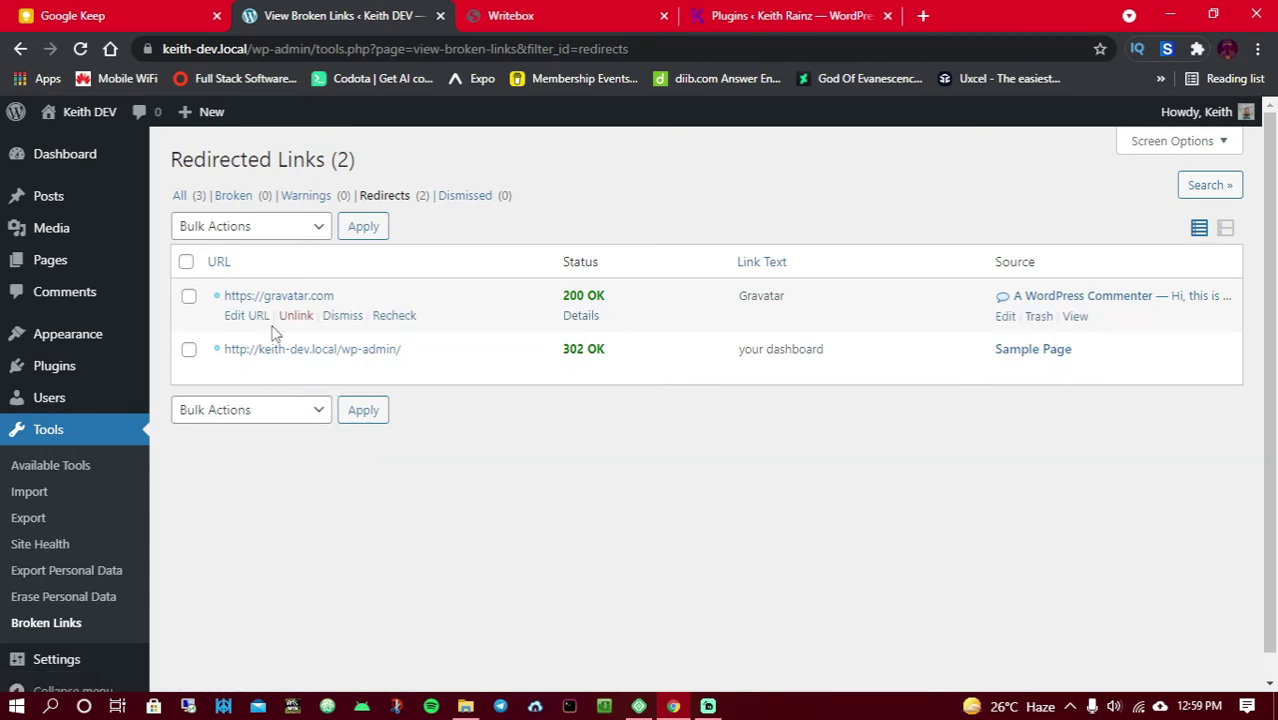
Step: Switch to Writebox and review the outline topics on finding broken links and fixing old URLs
mouse_move(379, 345)
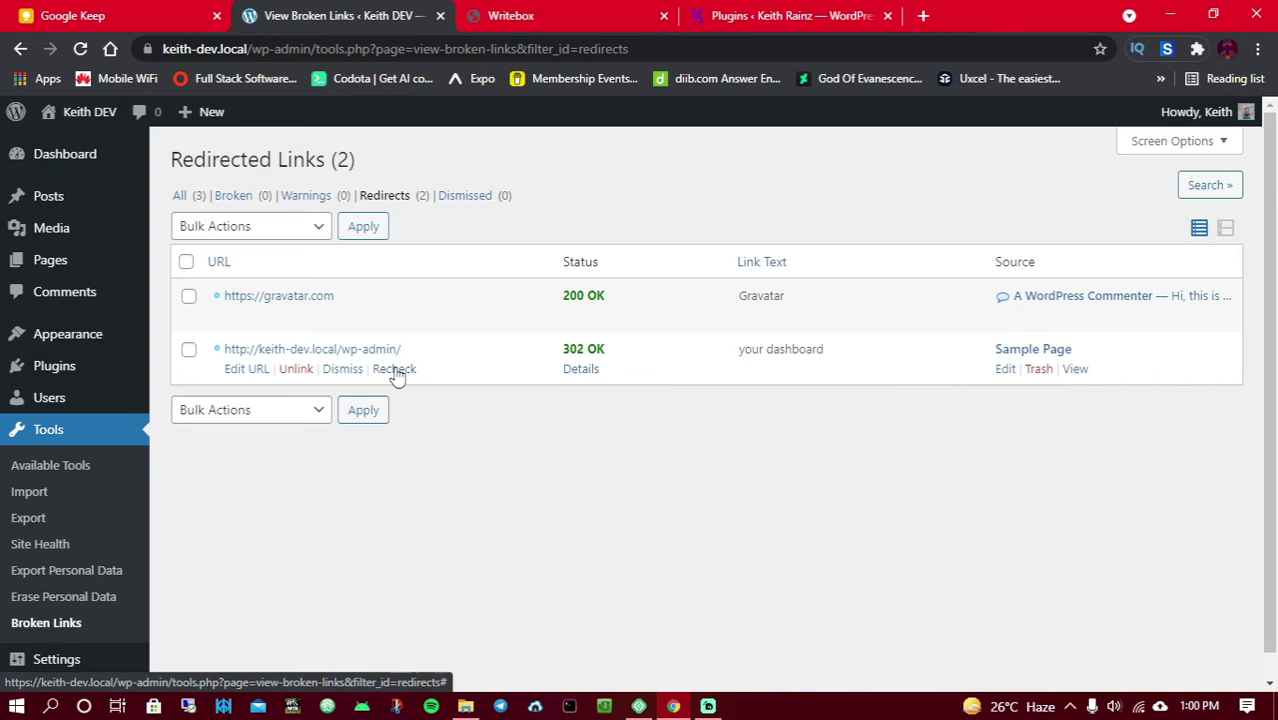
left_click(510, 15)
left_click_drag(326, 218, 911, 251)
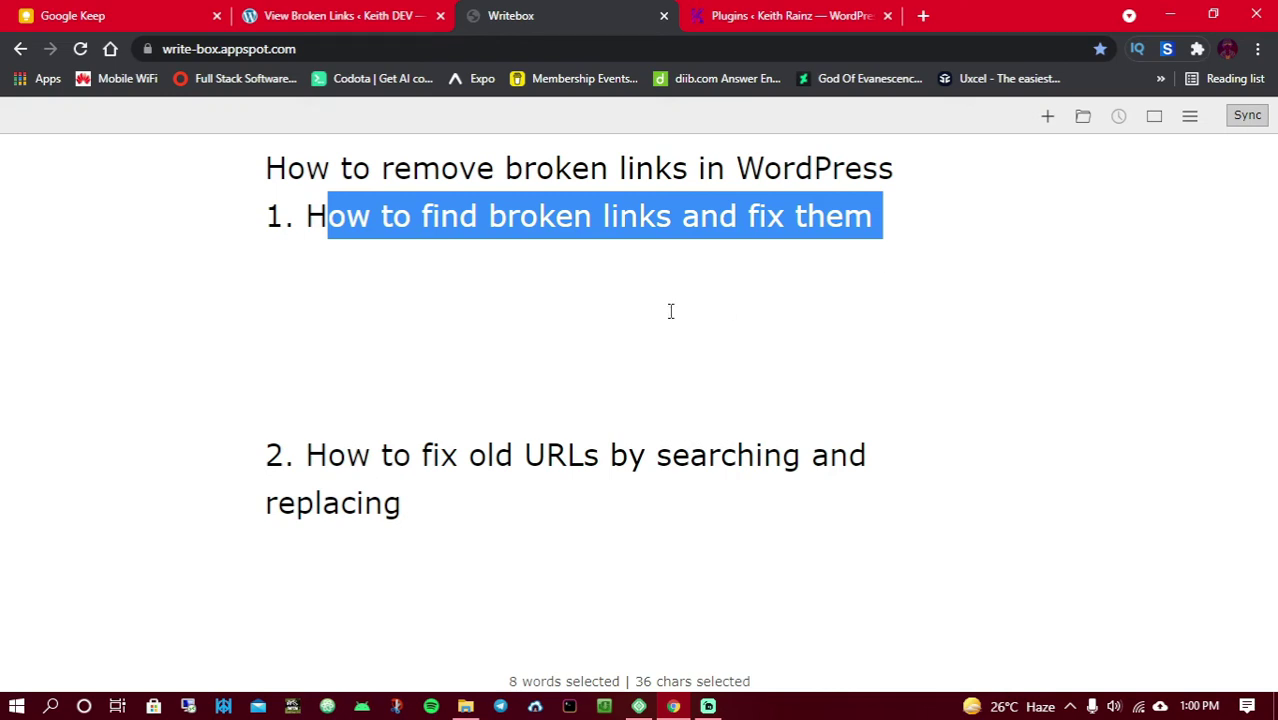
left_click(362, 476)
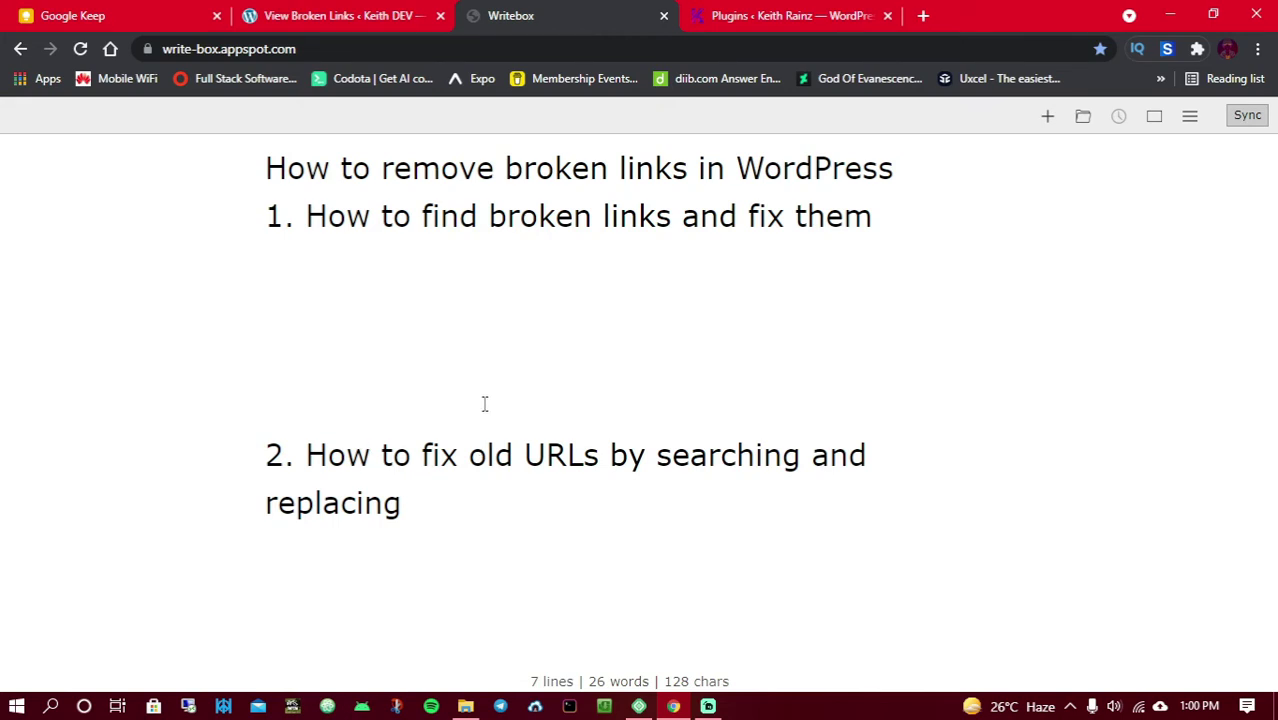
Step: Return to WordPress, install and activate the Better Search Replace plugin, and open its tool page
key("ctrl+shift+Tab")
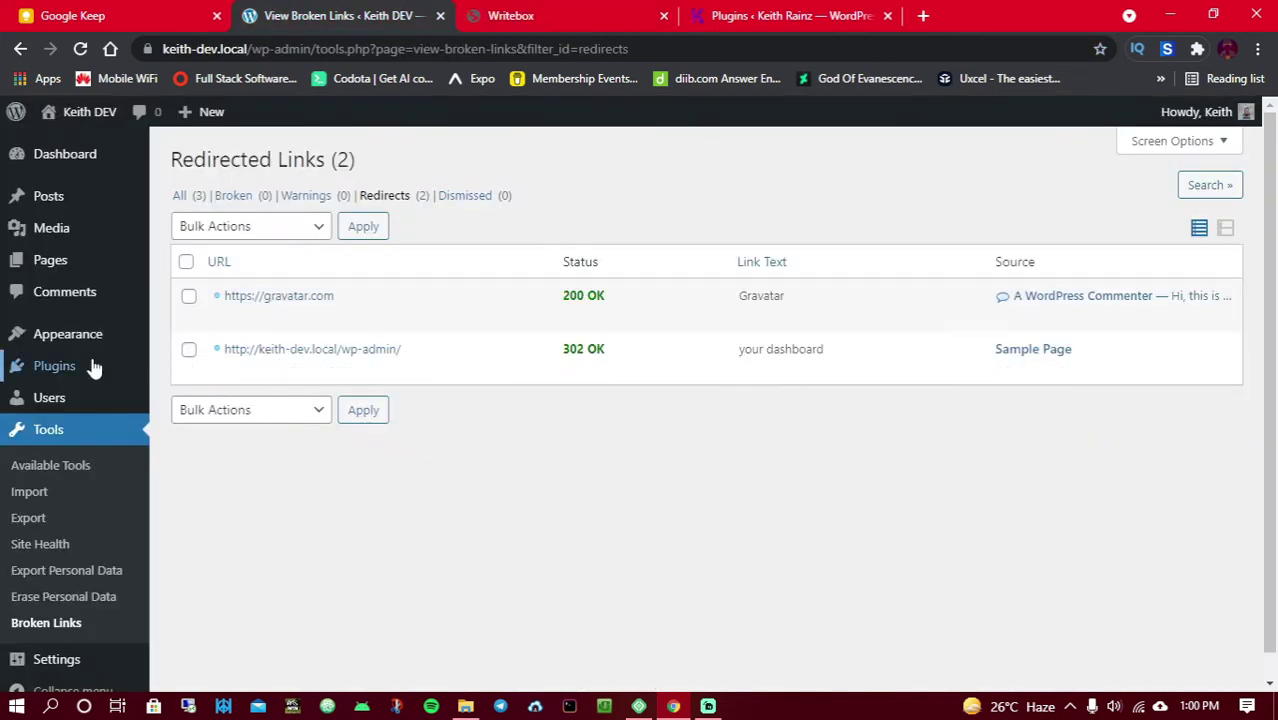
mouse_move(92, 368)
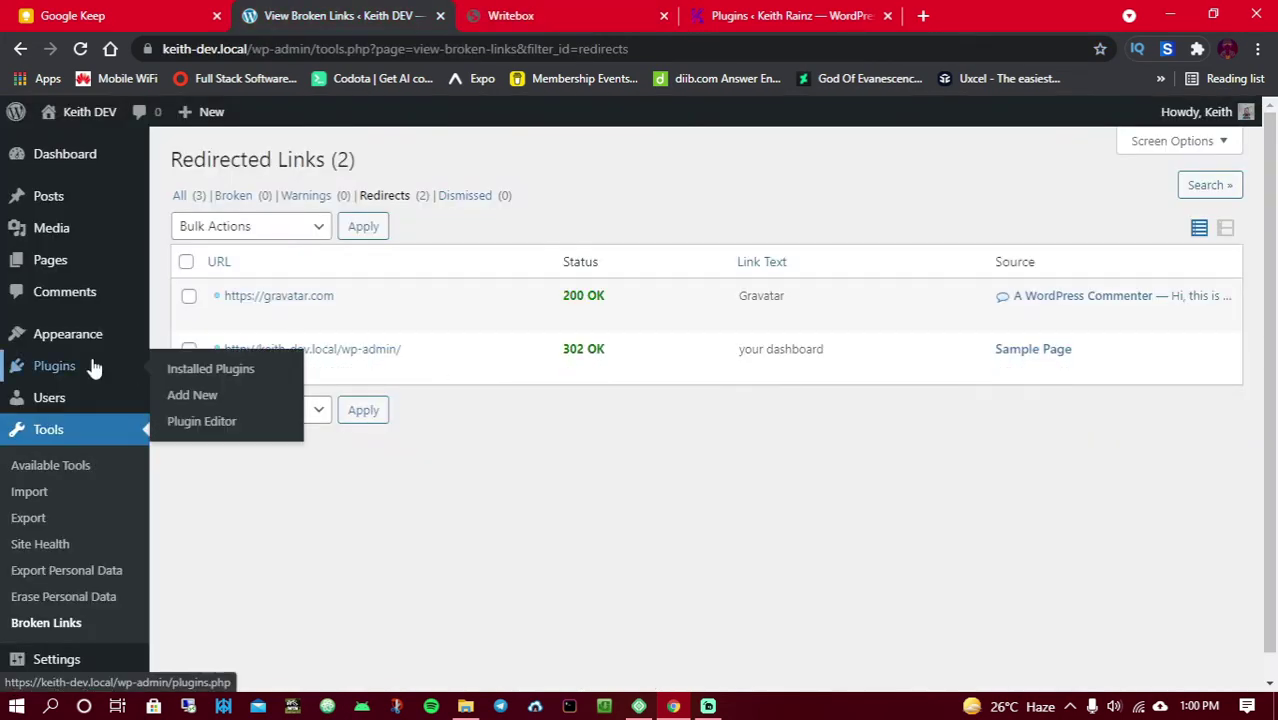
left_click(185, 398)
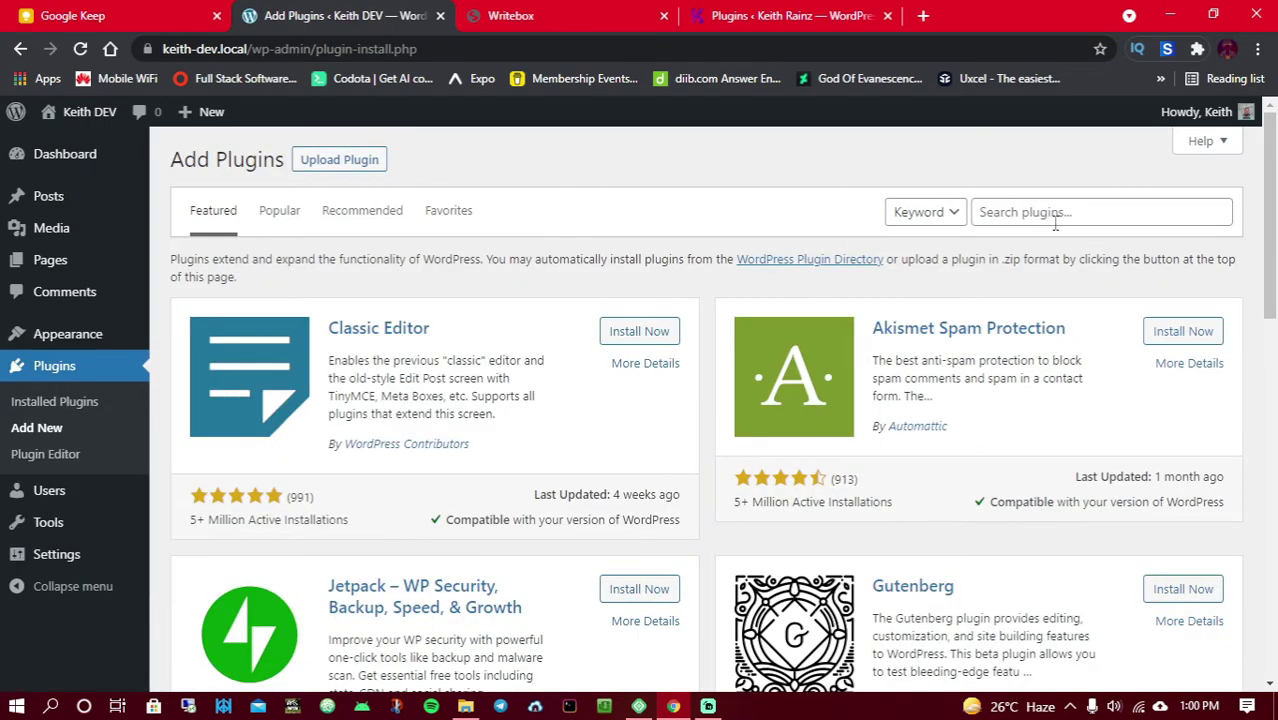
left_click(1055, 220)
type("Better Search Replace")
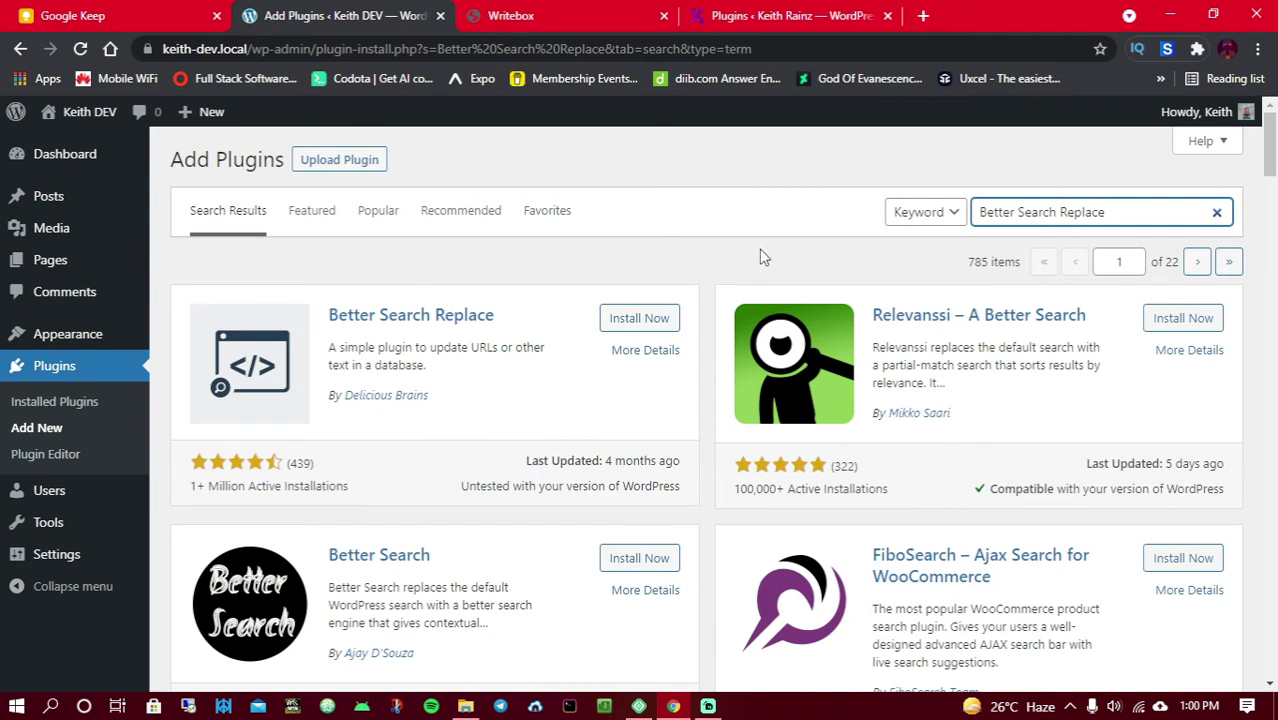
left_click(646, 320)
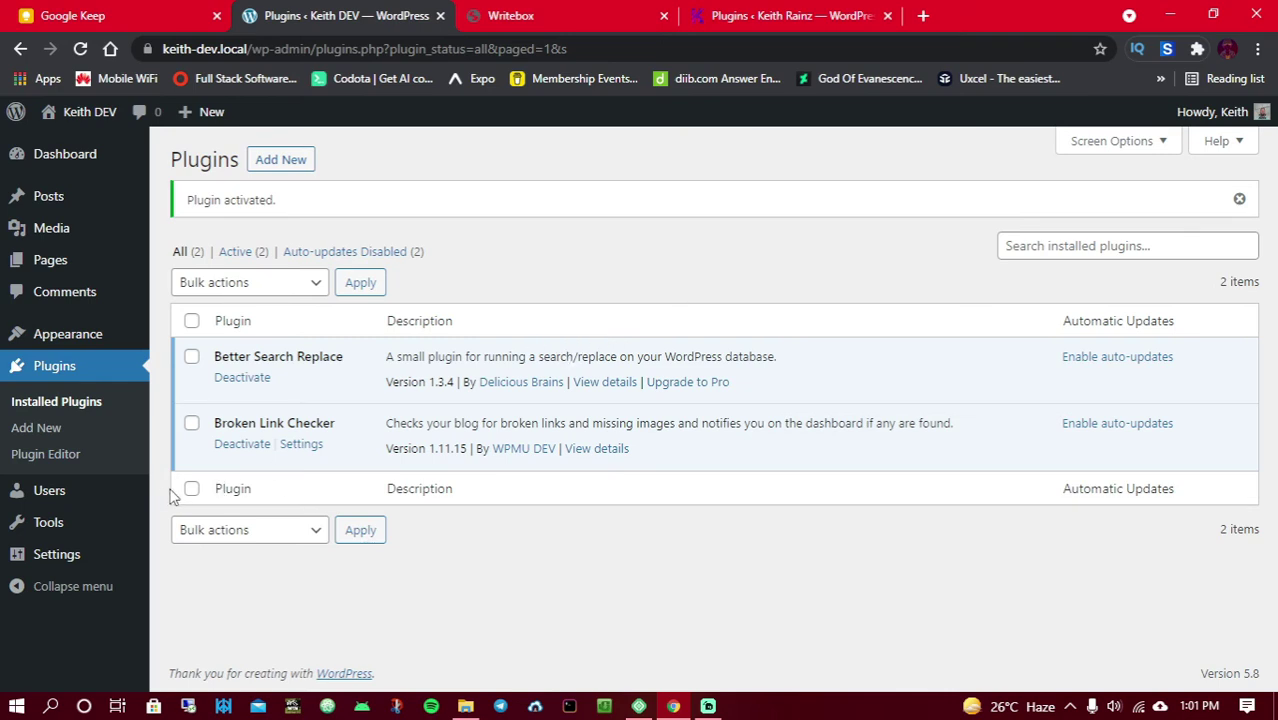
mouse_move(60, 524)
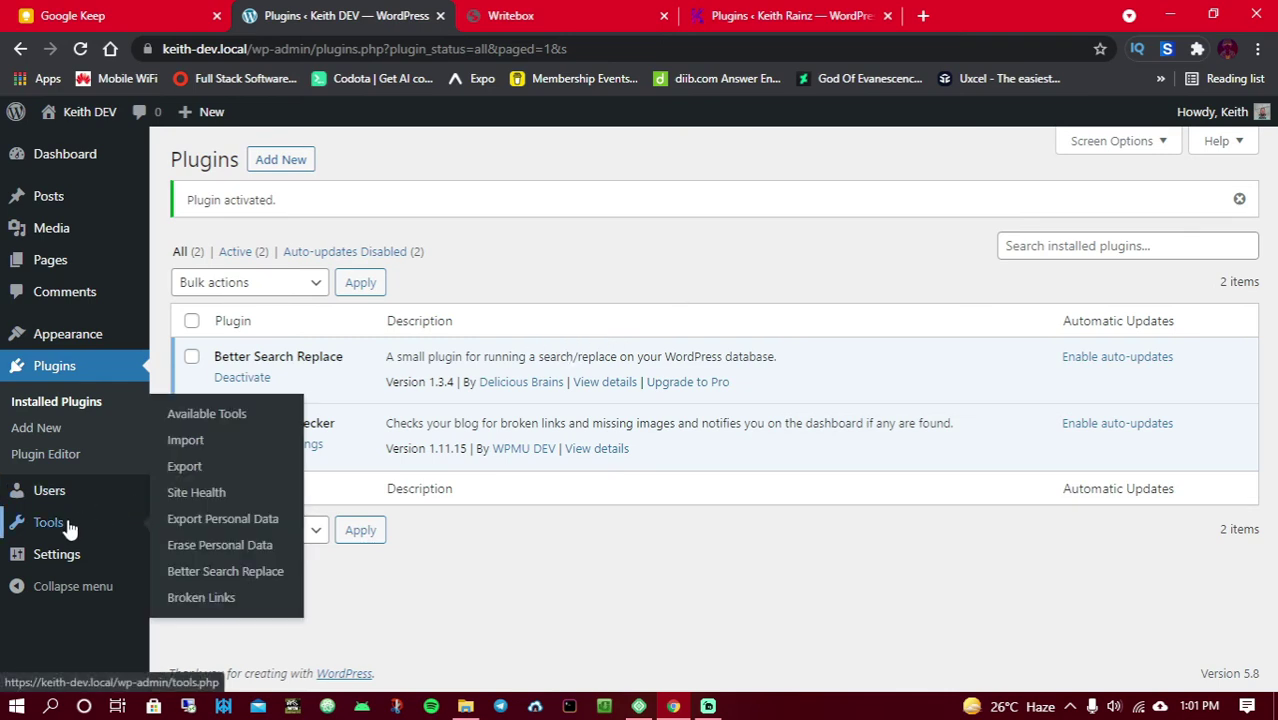
left_click(209, 574)
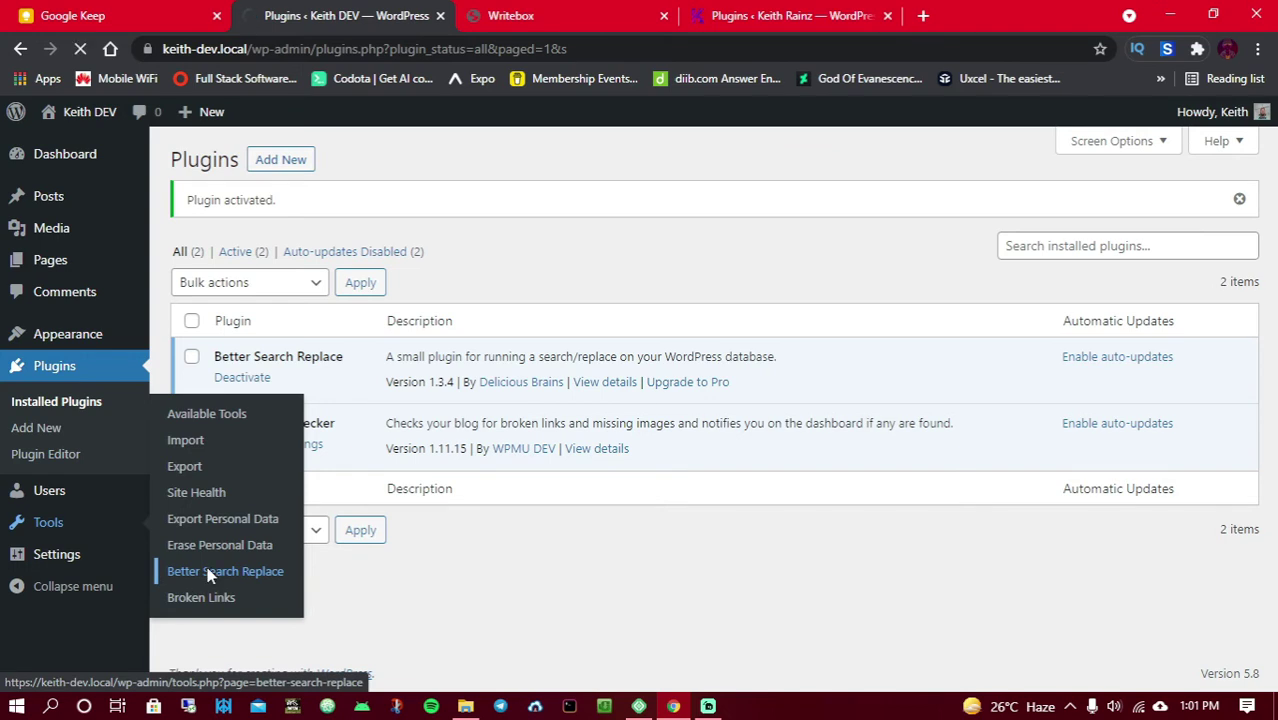
Step: In Writebox, add the example domains keithold.com and keithnew.com on separate lines below the second outline topic
key("ctrl+Tab")
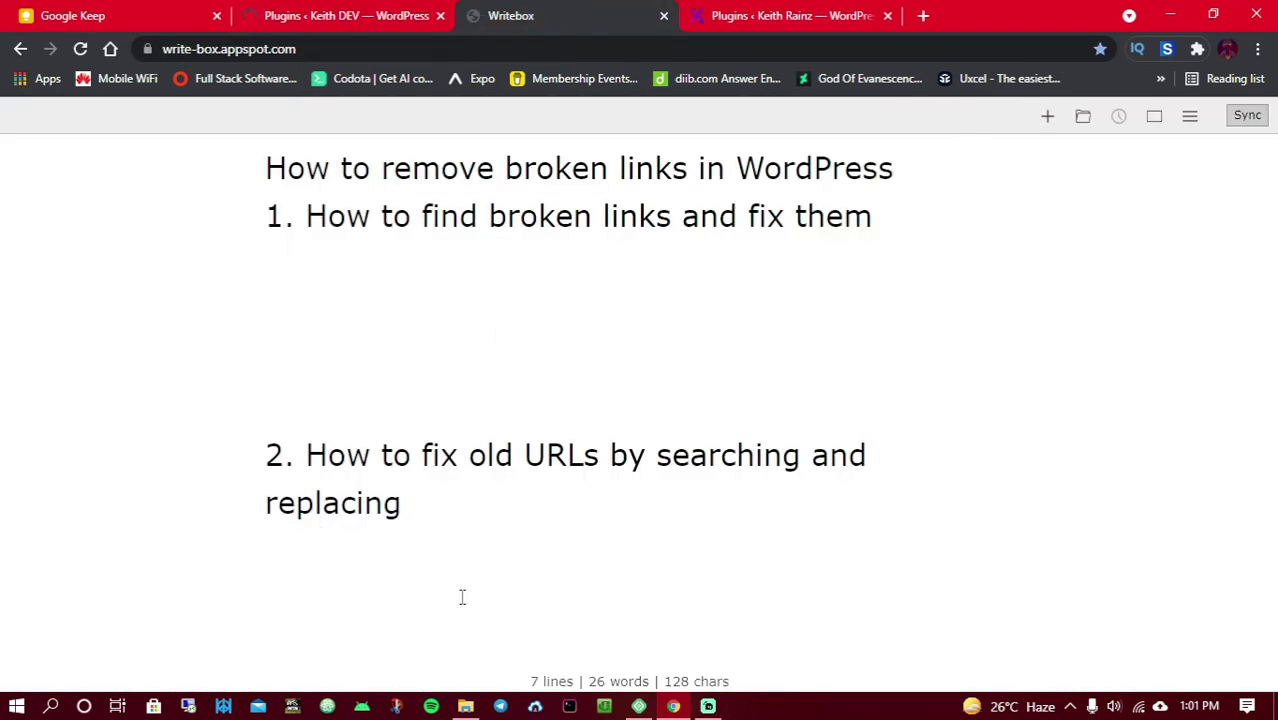
key("Return")
key("Return")
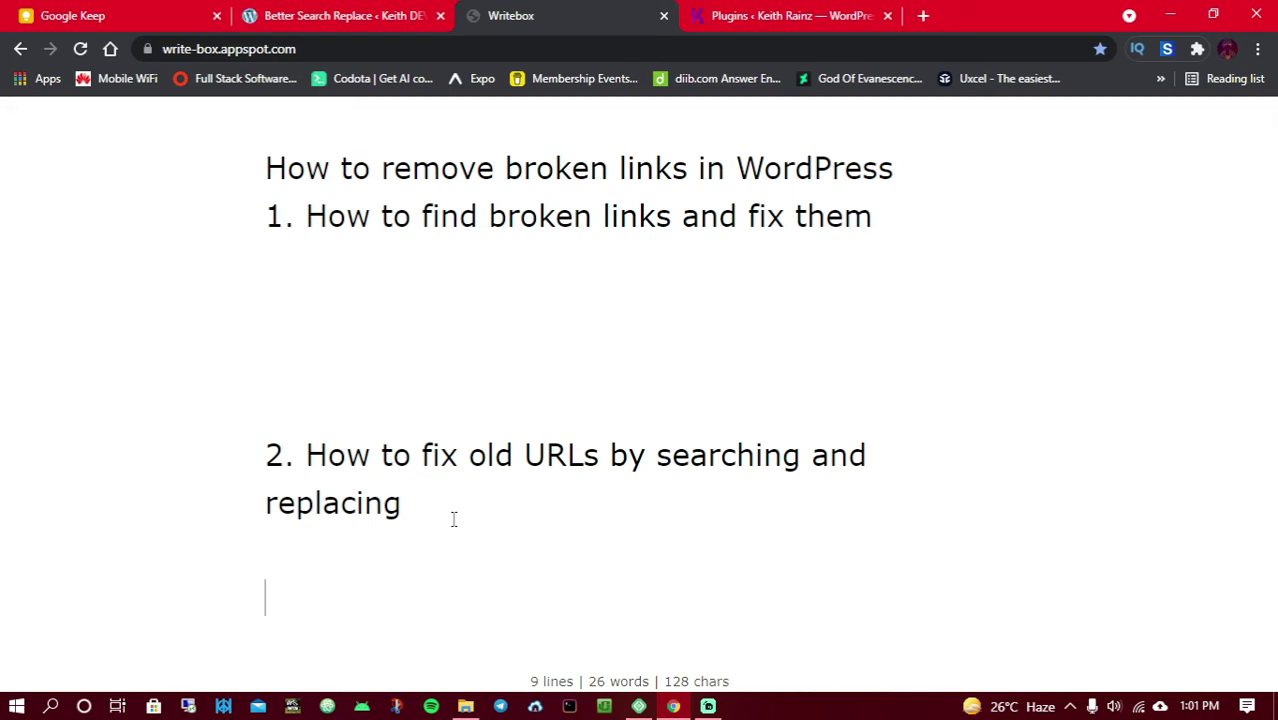
type("keith")
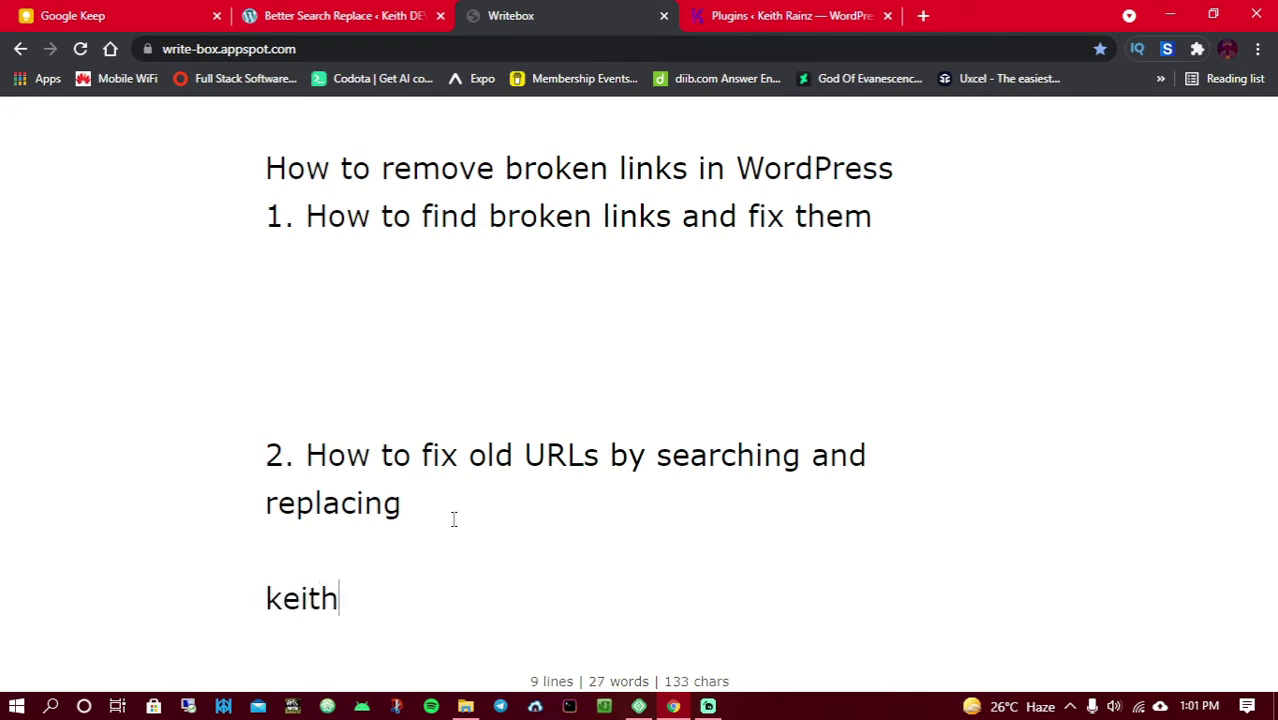
type("old.co")
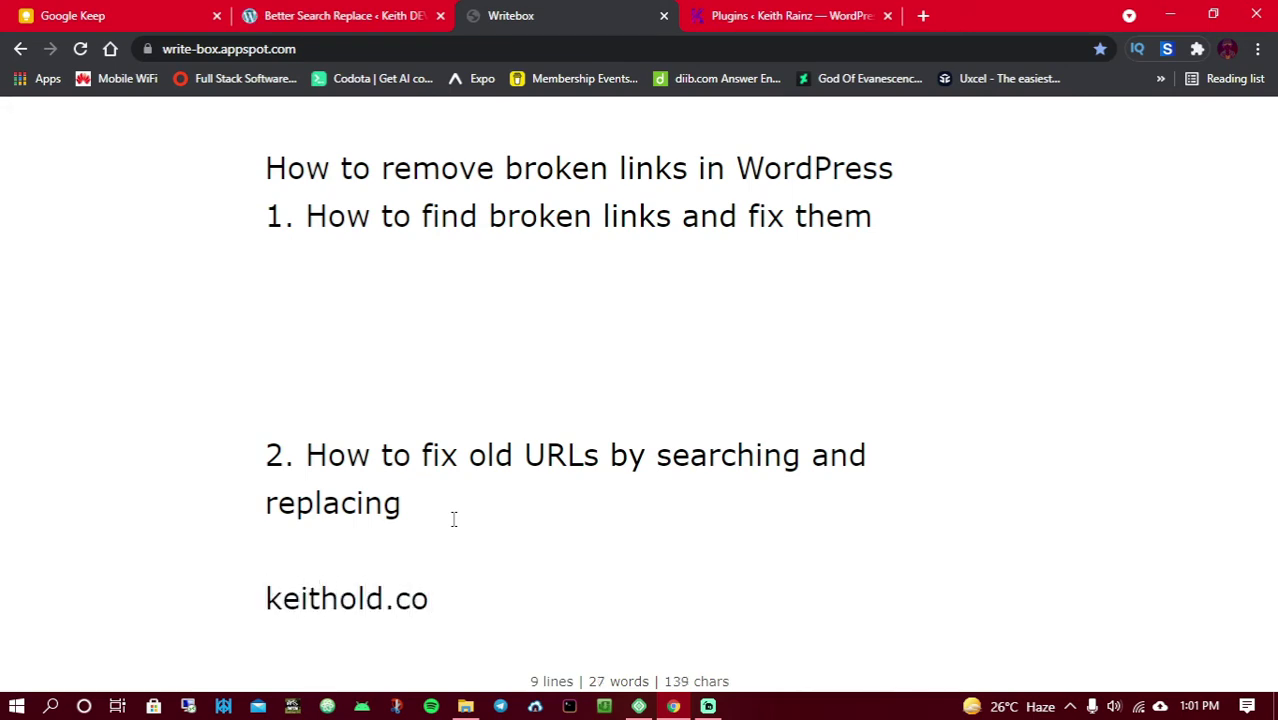
type("m")
key("Return")
type("k")
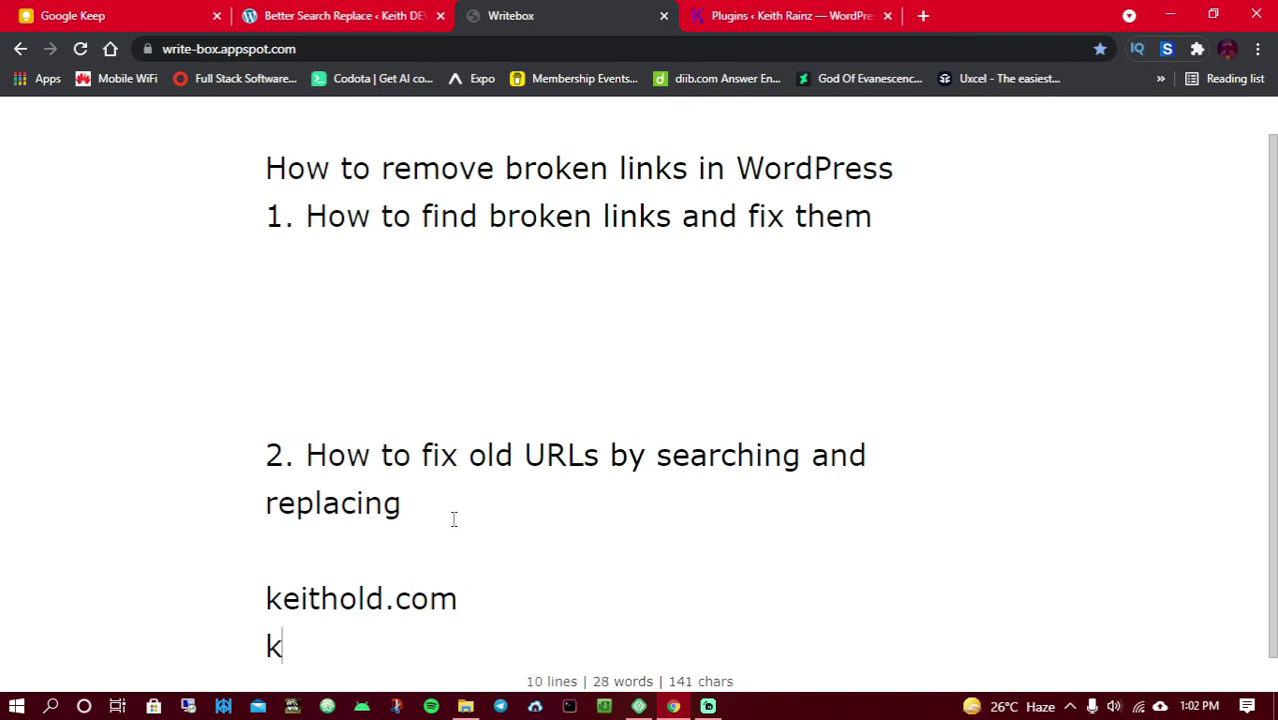
type("eithnew")
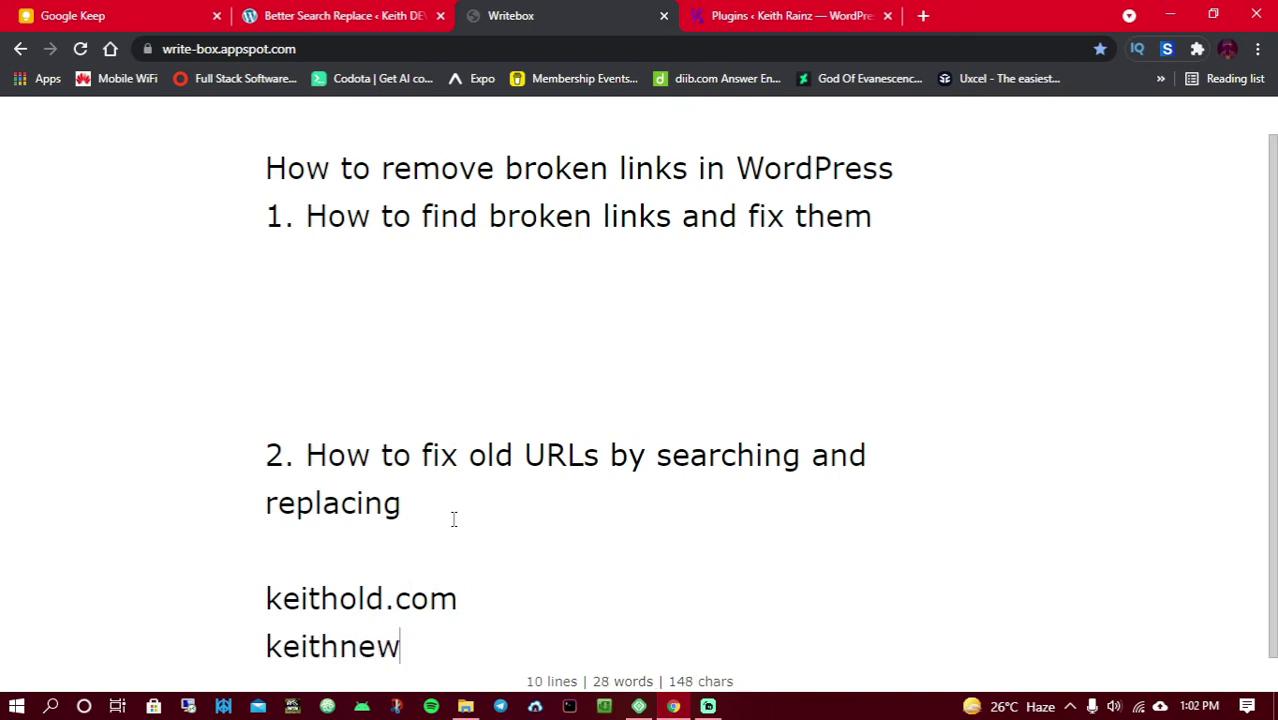
type(".com")
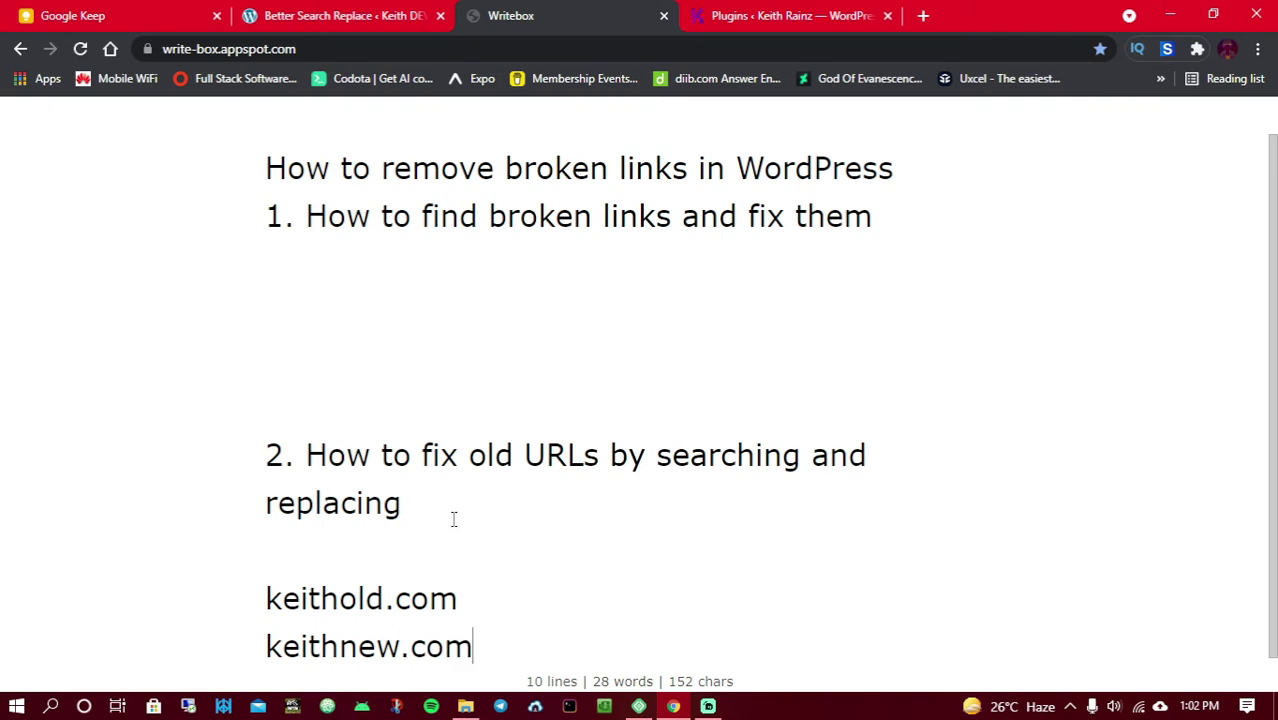
scroll(500, 505, "down", 1)
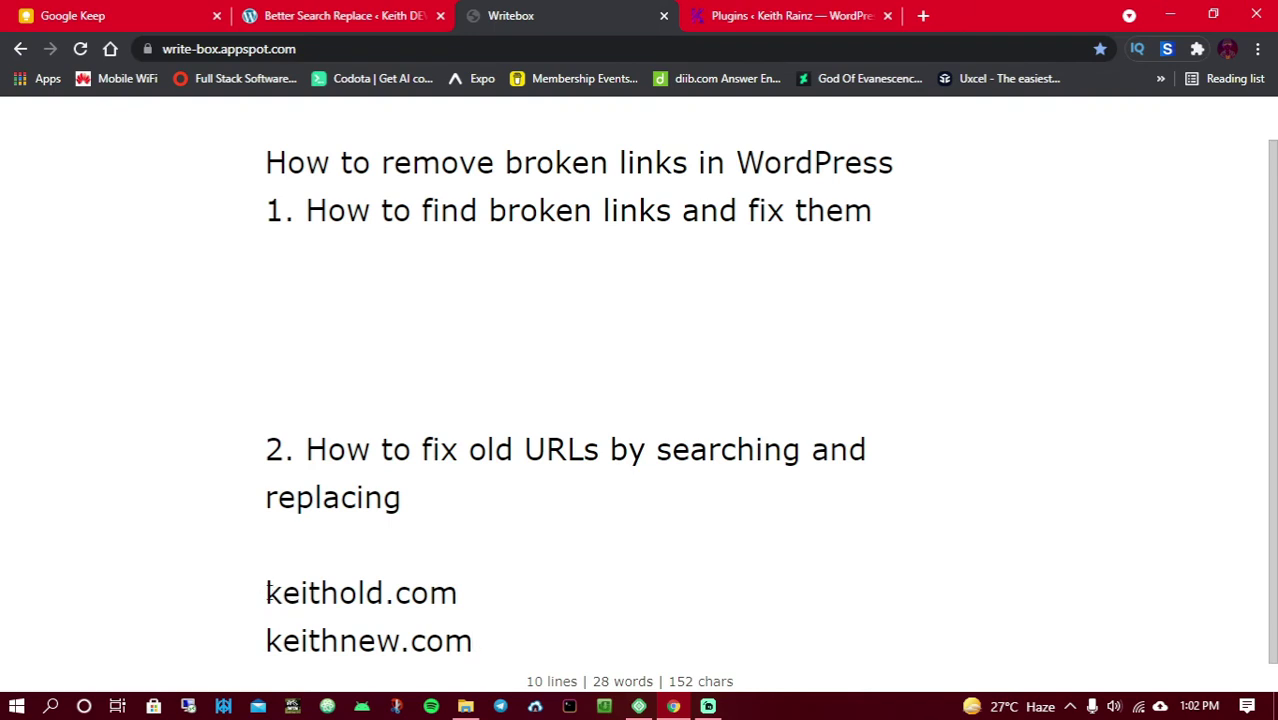
left_click_drag(282, 641, 472, 641)
left_click(475, 590)
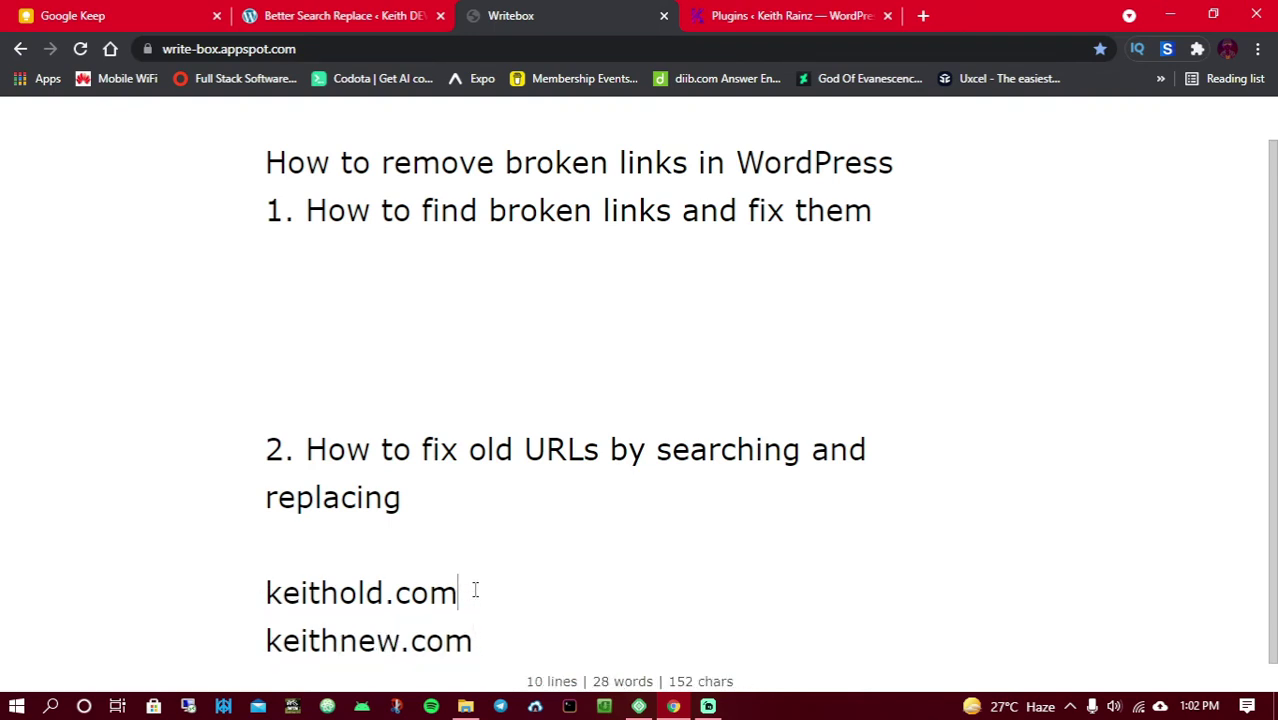
Step: Copy keithold.com from the Writebox notes and enter it as the Search for text in Better Search Replace
left_click(340, 12)
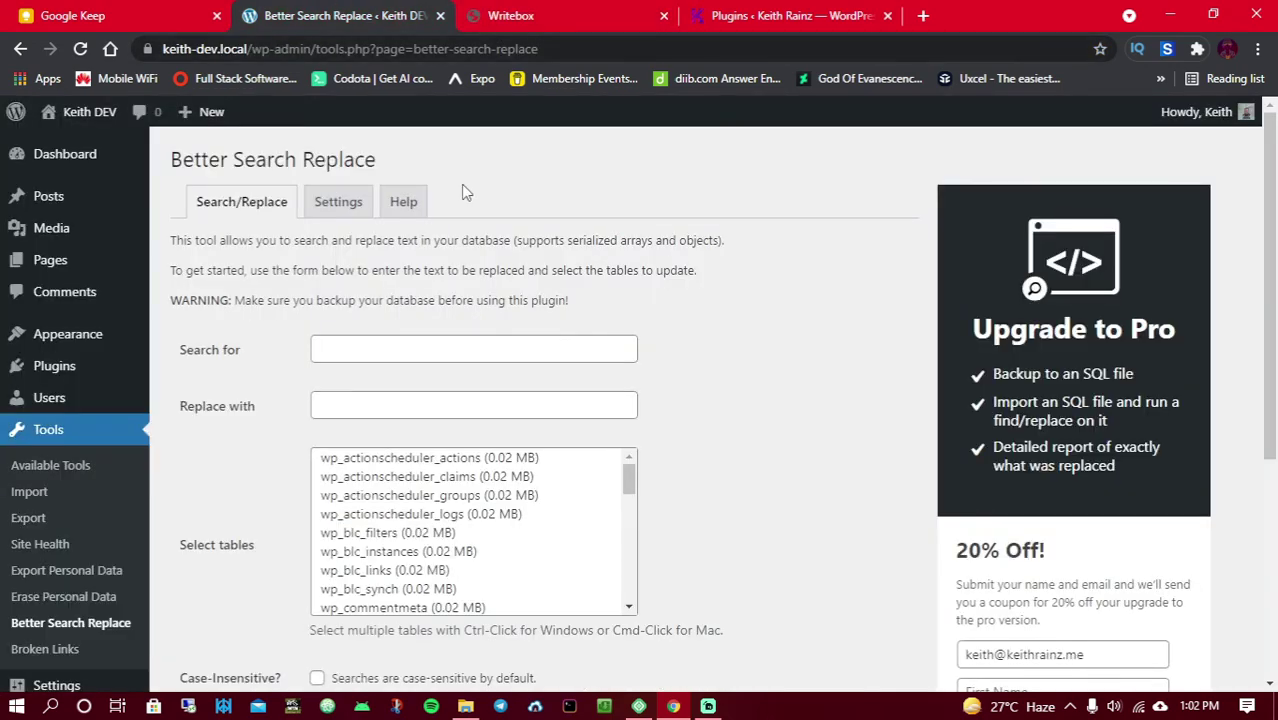
left_click(578, 10)
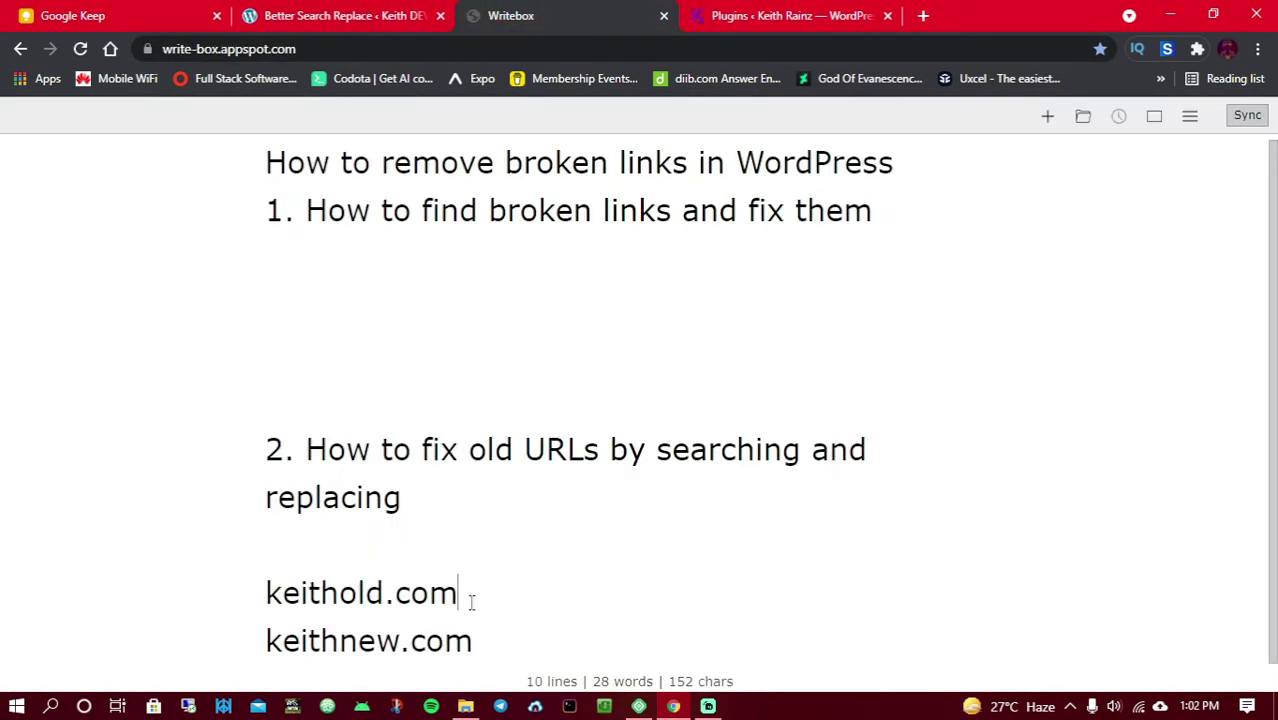
left_click_drag(462, 593, 275, 593)
right_click(276, 594)
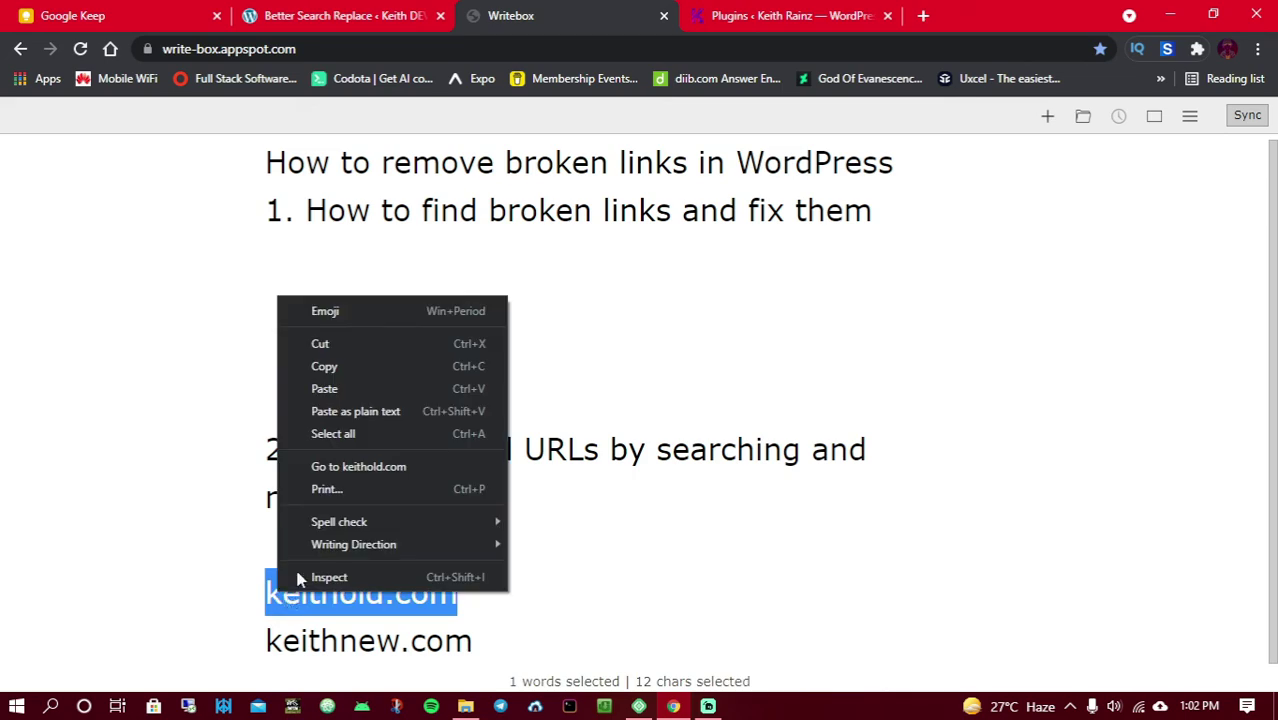
left_click(318, 365)
left_click(336, 12)
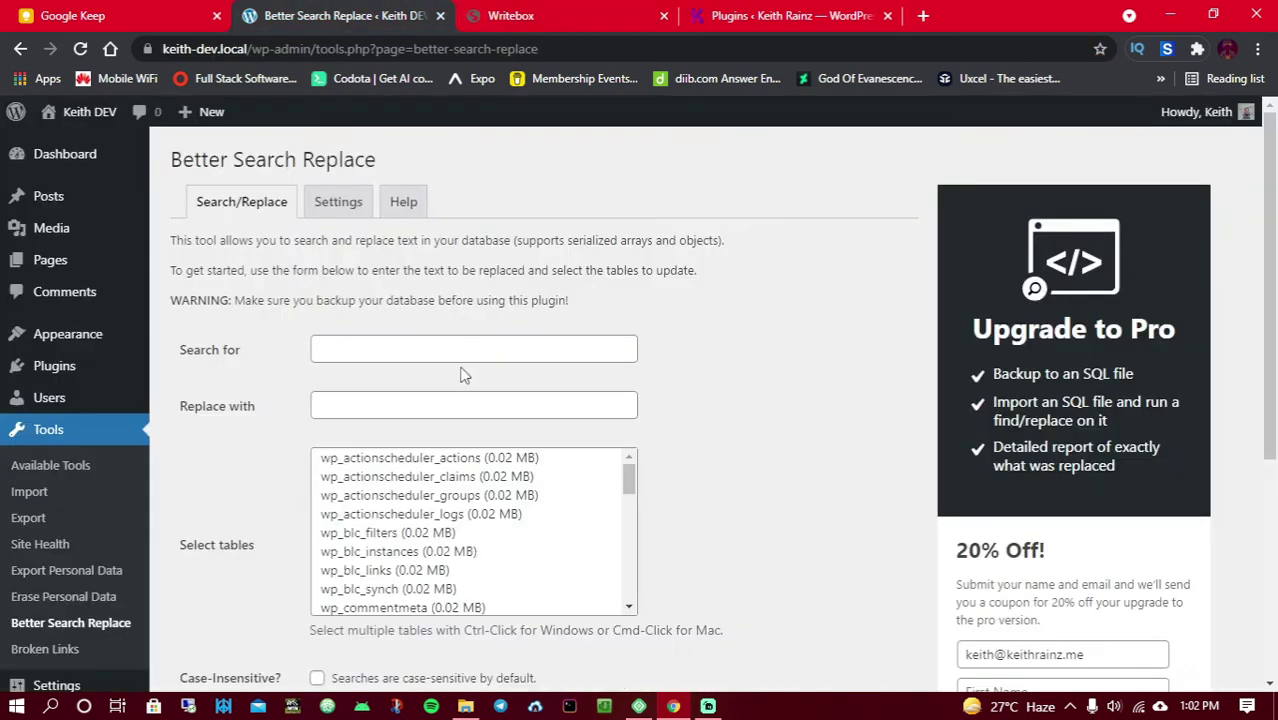
left_click(443, 345)
key("ctrl+v")
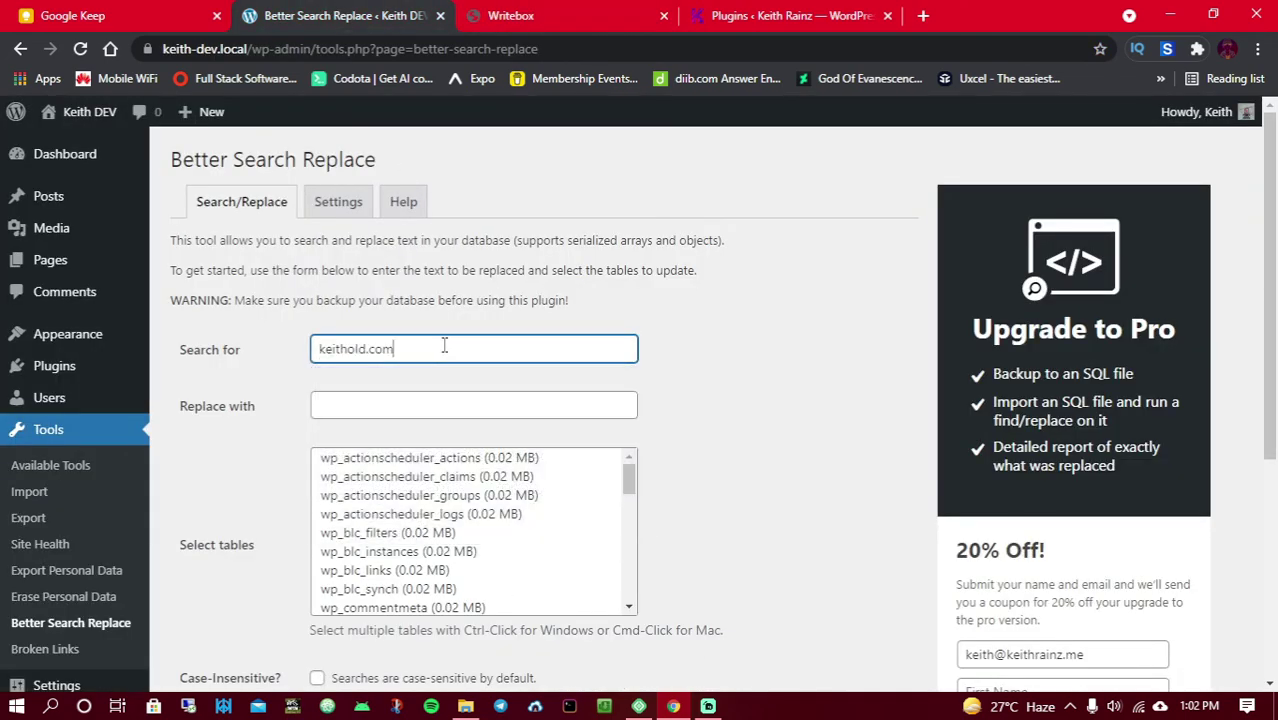
left_click(317, 349)
type("httt")
key("BackSpace")
key("BackSpace")
key("BackSpace")
key("BackSpace")
left_click_drag(402, 351, 318, 347)
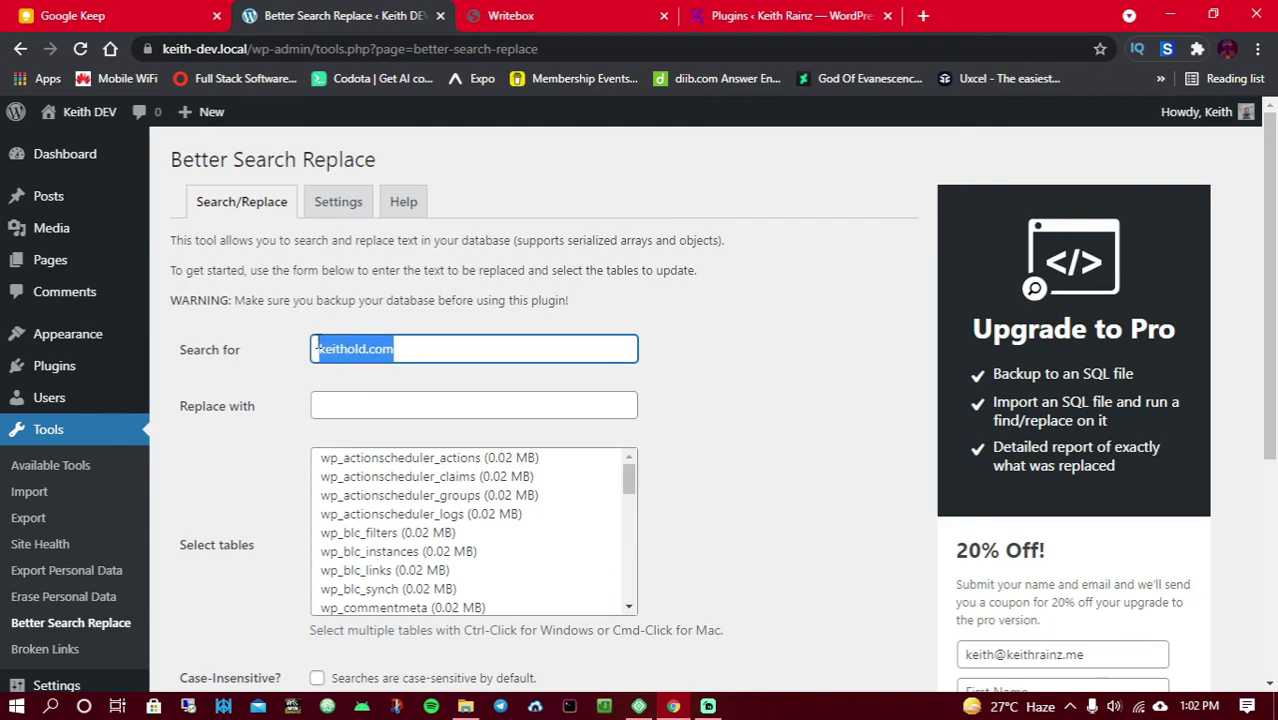
Step: Copy keithnew.com from the Writebox notes and enter it as the Replace with text in Better Search Replace
left_click(590, 12)
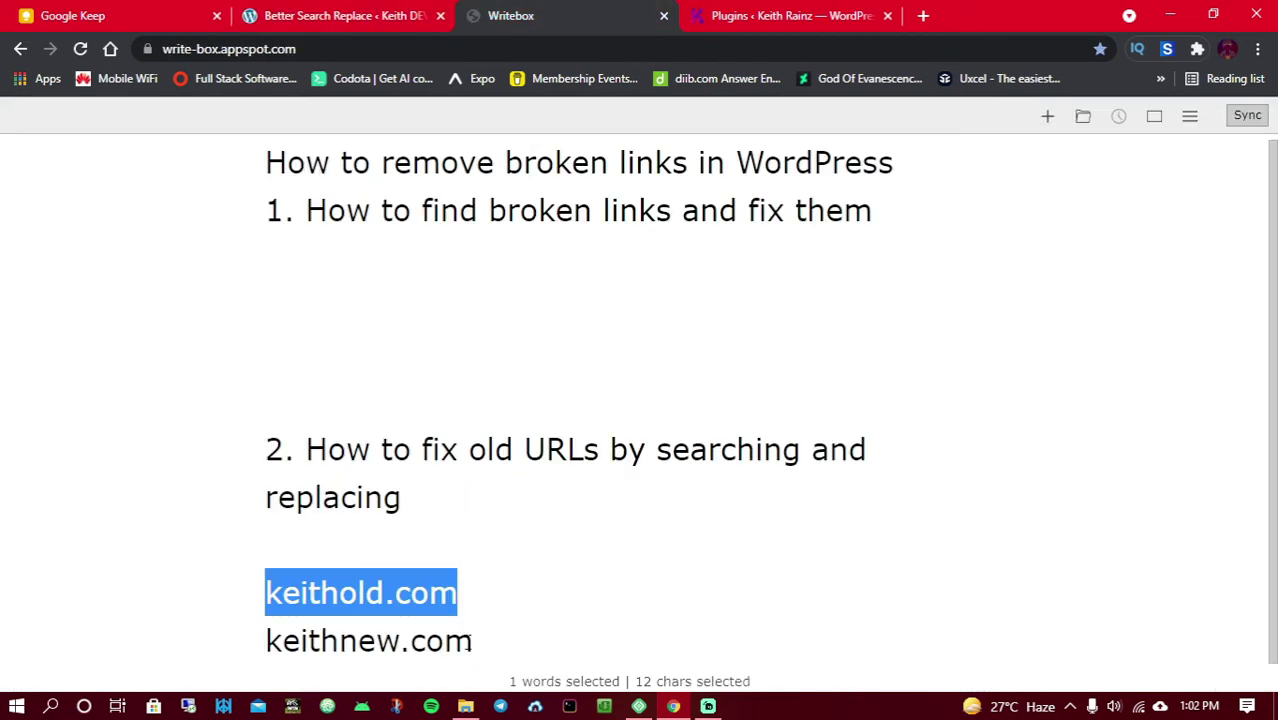
left_click_drag(472, 641, 257, 662)
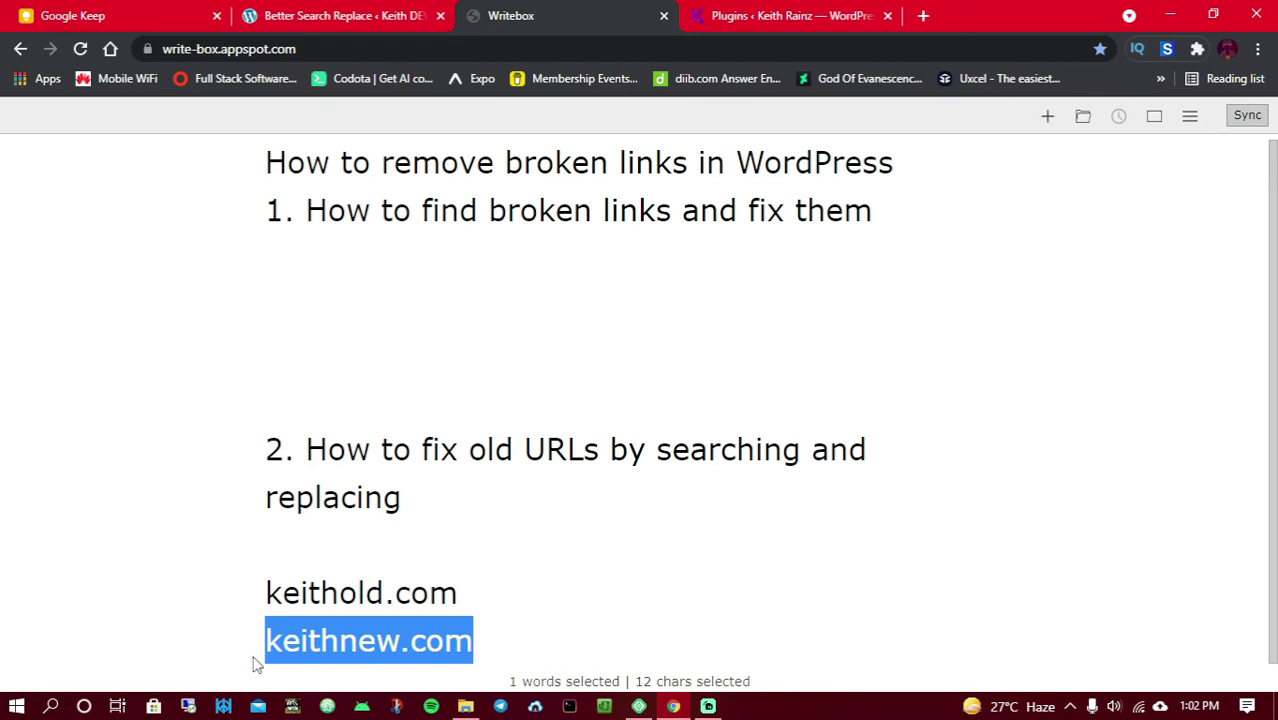
left_click(381, 12)
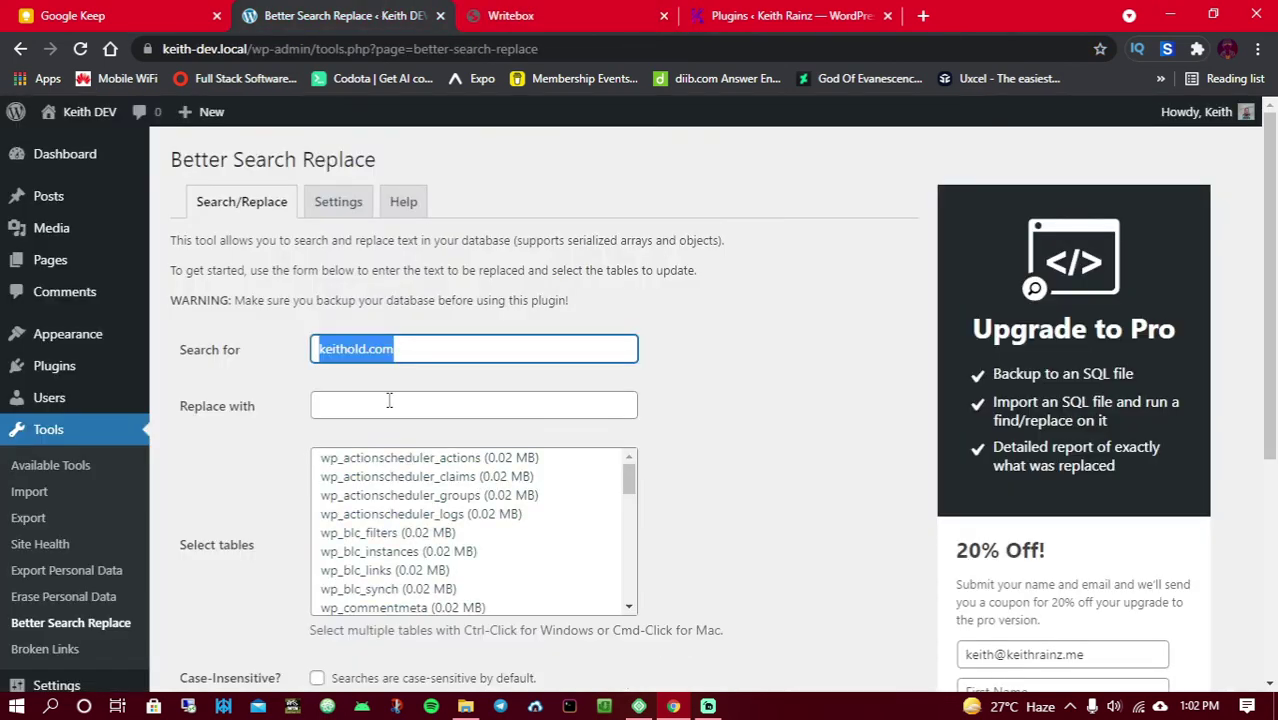
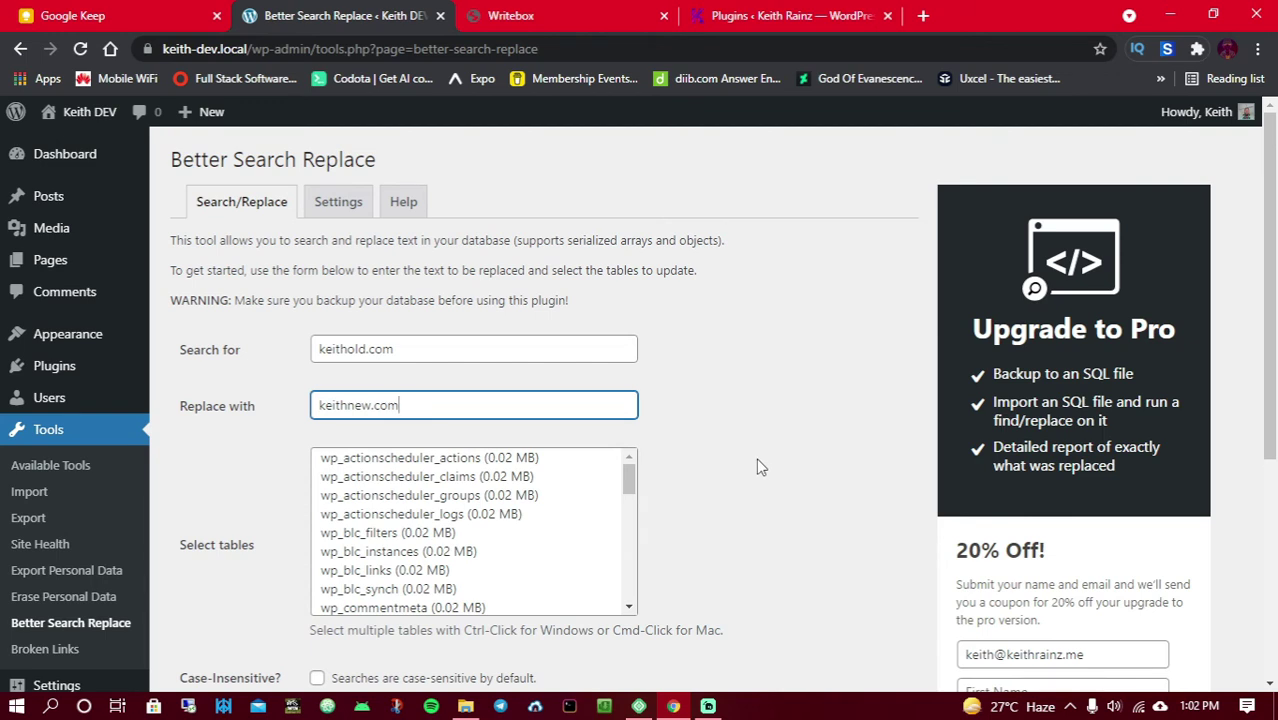
Step: Select the first nine database tables for the replacement, from wp_actionscheduler_actions through wp_commentmeta
left_click(505, 477)
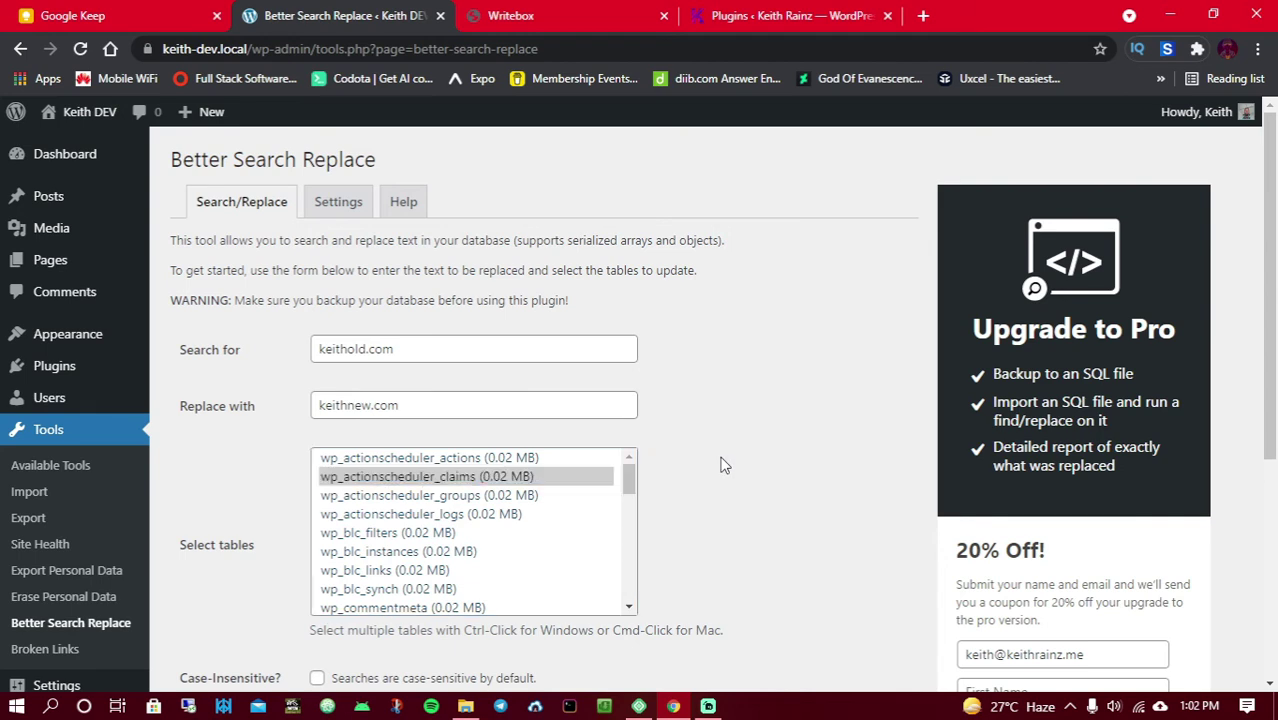
left_click(538, 457, "ctrl")
left_click(507, 481, "ctrl")
left_click(508, 495, "ctrl")
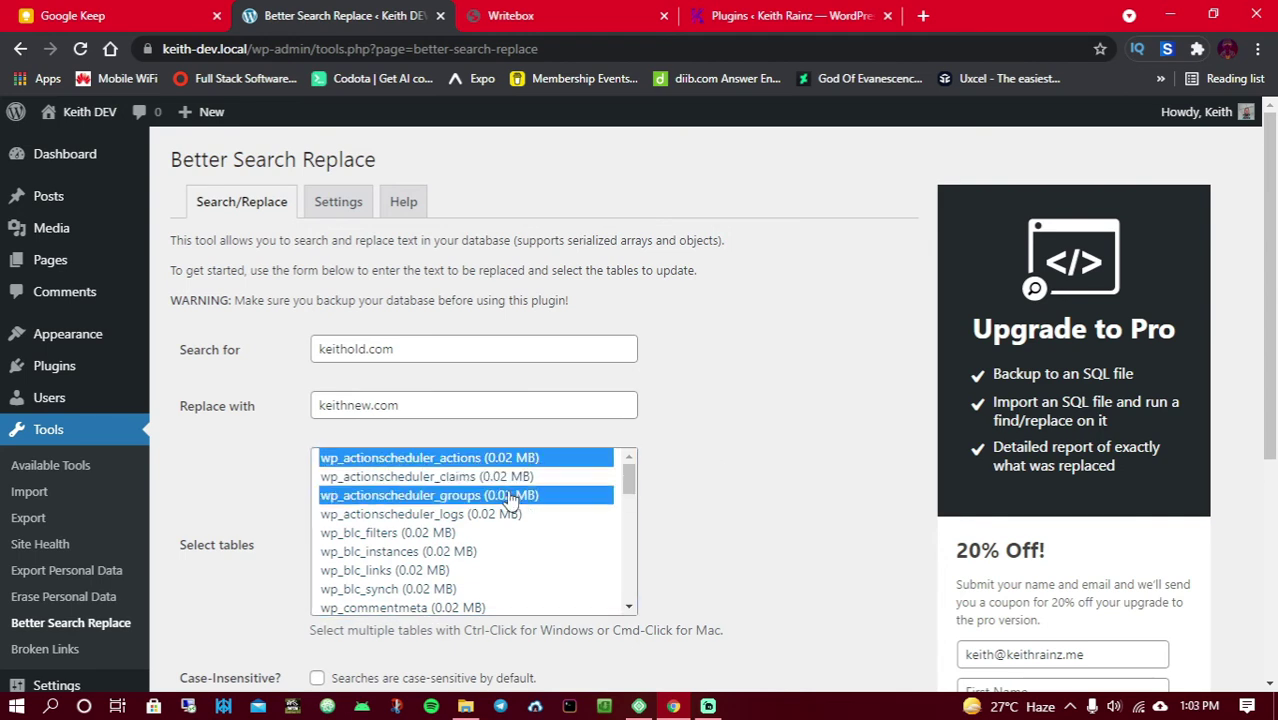
left_click(482, 478, "ctrl")
left_click(468, 514, "ctrl")
left_click(440, 533, "ctrl")
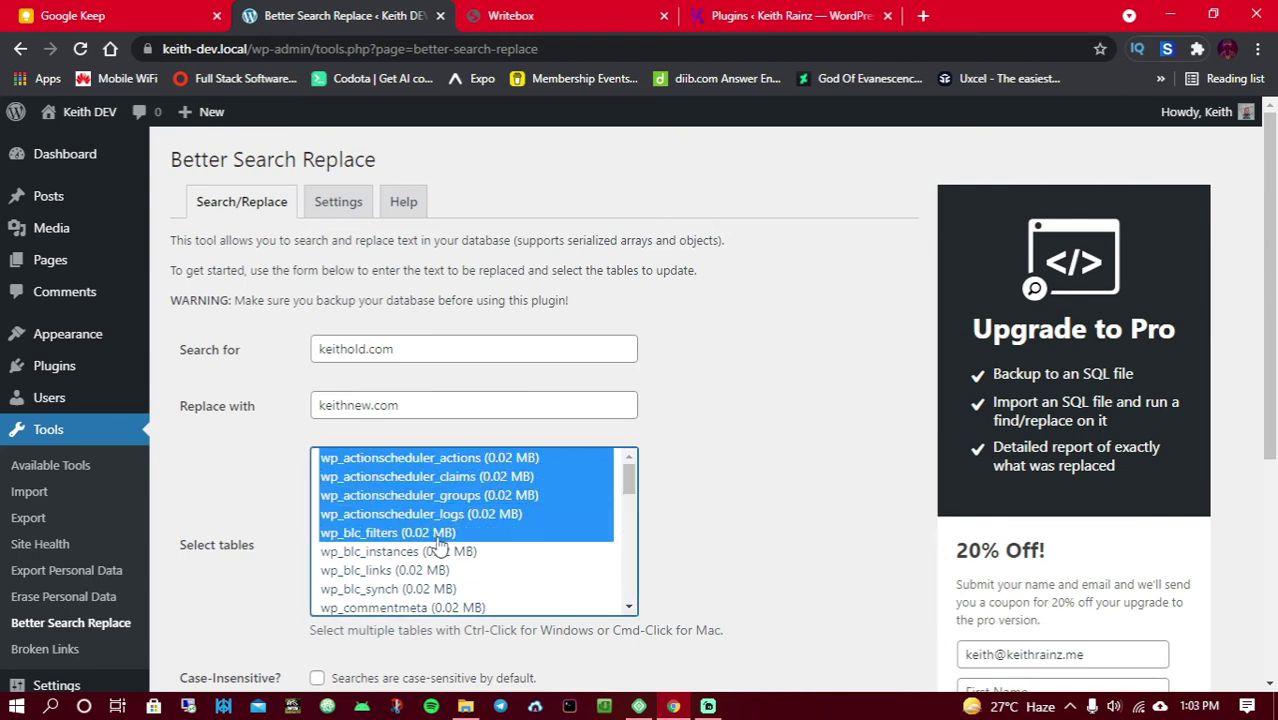
left_click(437, 551, "ctrl")
left_click(425, 570, "ctrl")
left_click(420, 589, "ctrl")
left_click(415, 607, "ctrl")
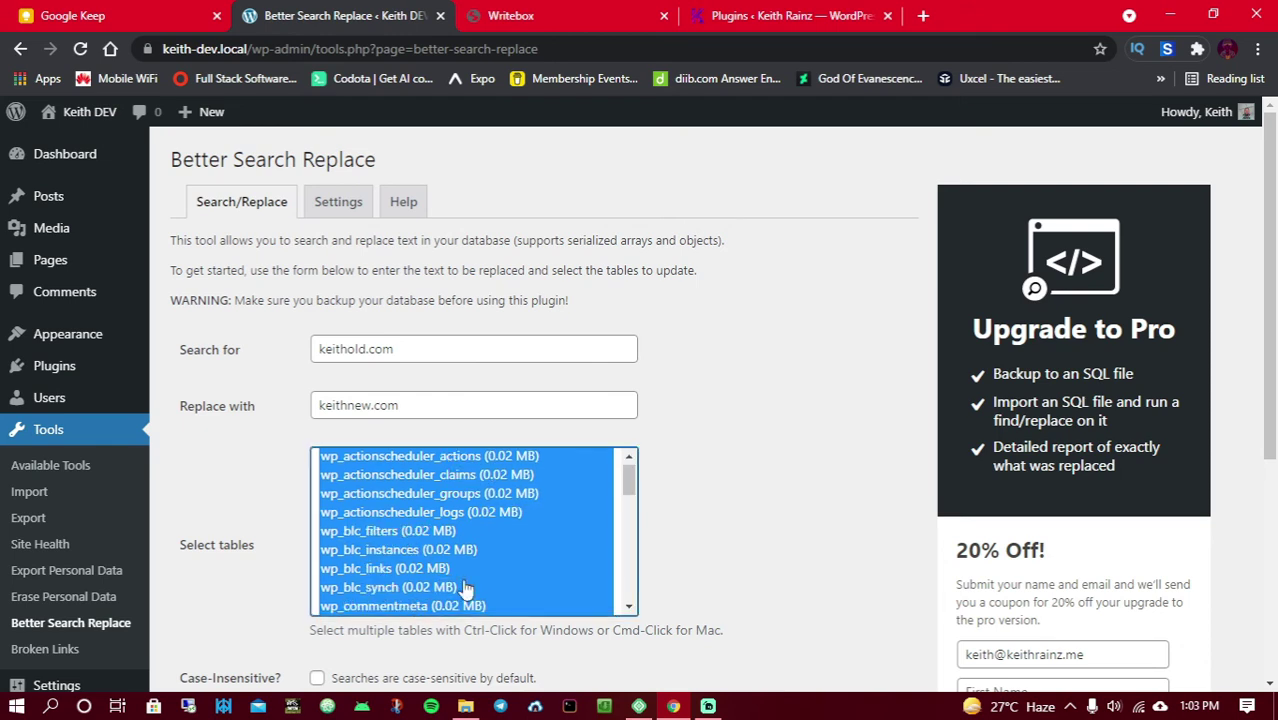
Step: Add the nine tables from wp_ig_actions through wp_ig_links to the table selection for the replacement
scroll(606, 503, "down", 5)
left_click(422, 462, "ctrl")
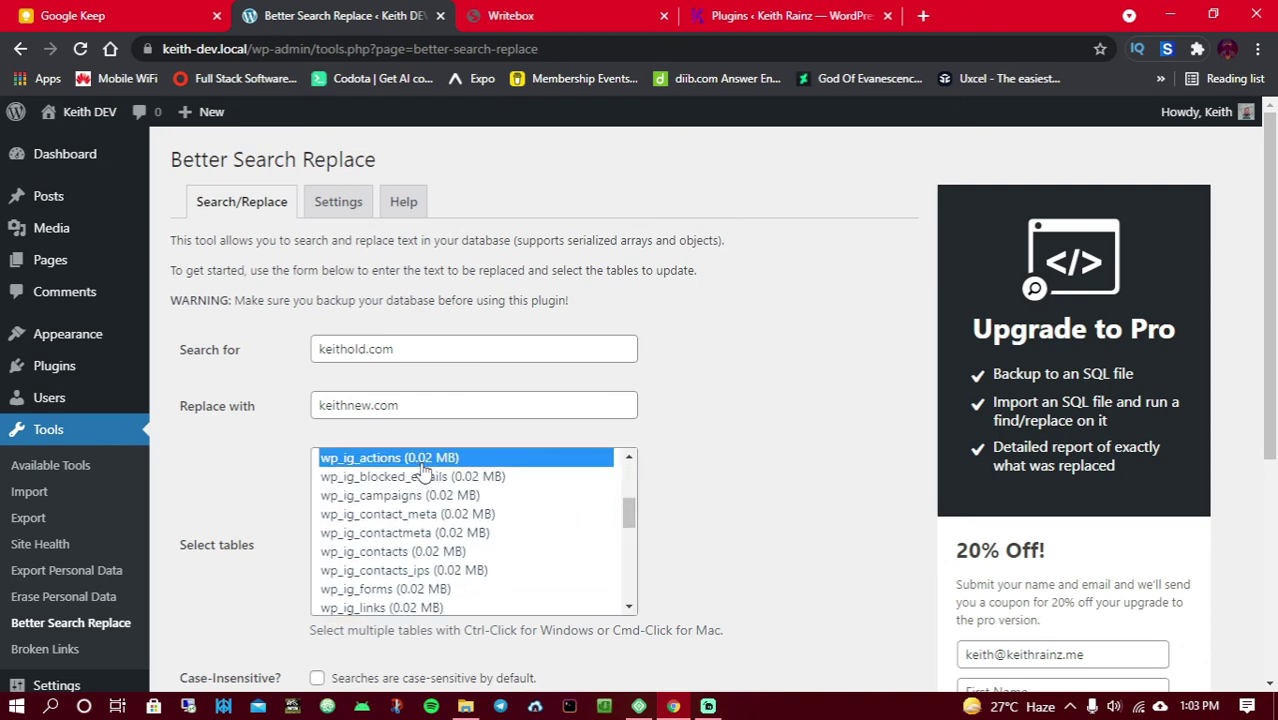
left_click(424, 477, "ctrl")
left_click(427, 496, "ctrl")
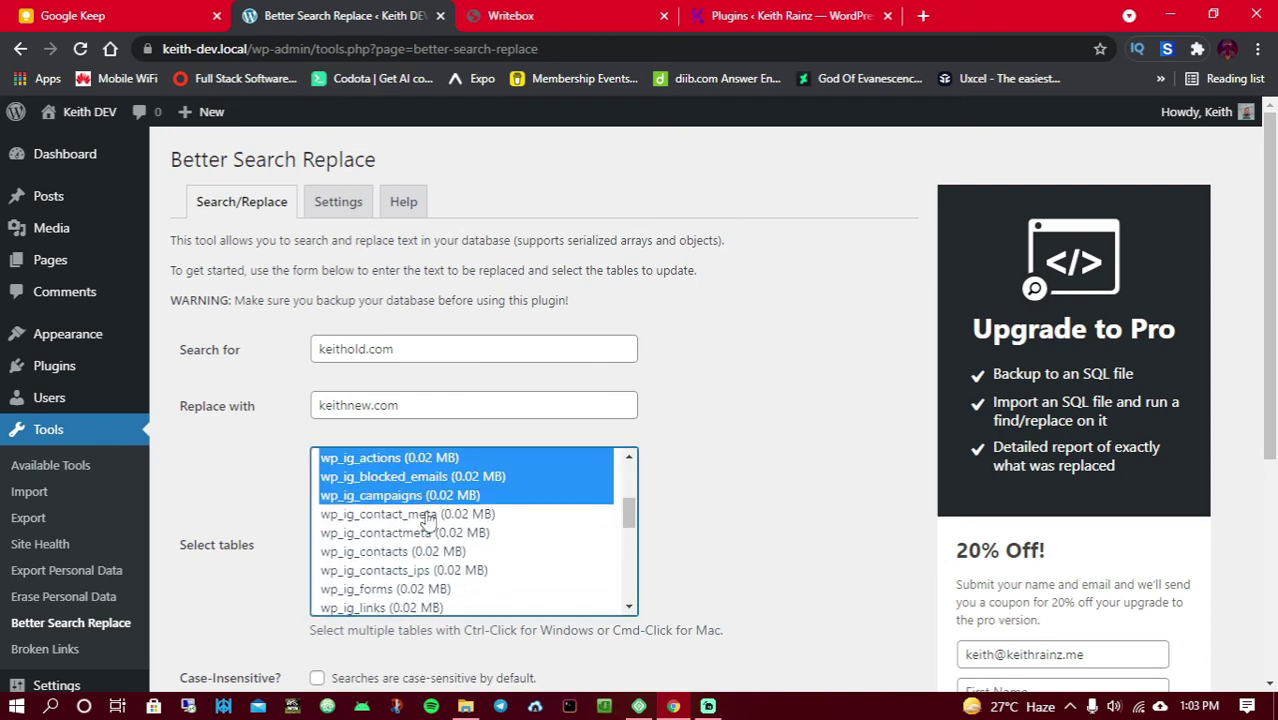
left_click(427, 514, "ctrl")
left_click(425, 533, "ctrl")
left_click(420, 551, "ctrl")
left_click(418, 570, "ctrl")
left_click(420, 589, "ctrl")
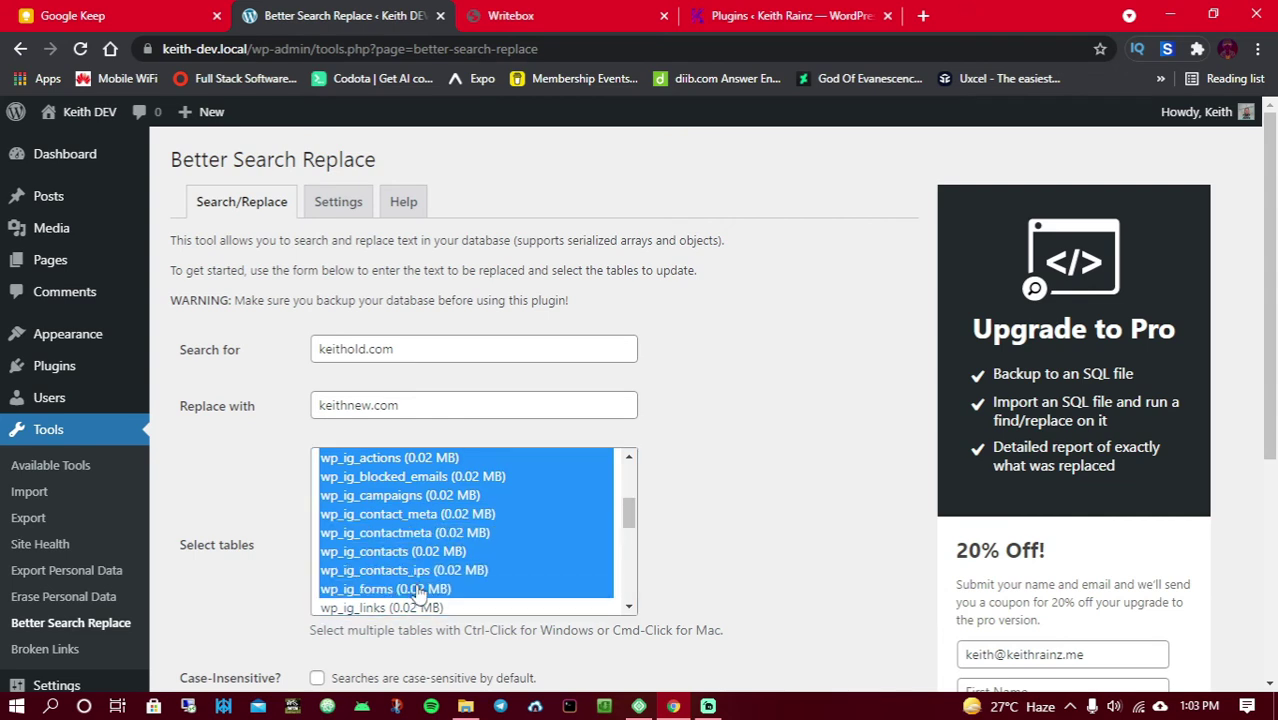
left_click(421, 606, "ctrl")
Step: Extend the table selection with wp_ig_lists, wp_ig_lists_contacts, wp_ig_mailing_queue and wp_ig_queue
scroll(488, 520, "down", 3)
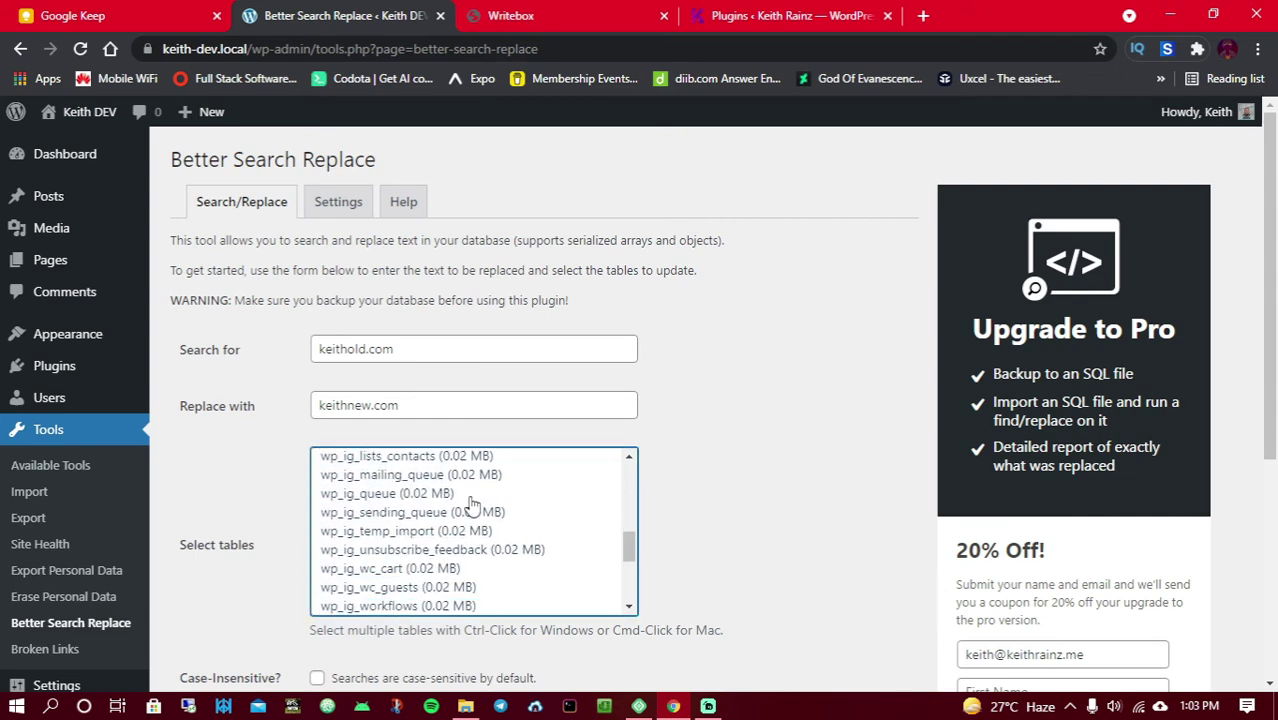
scroll(472, 505, "up", 2)
left_click(419, 531, "ctrl")
left_click(410, 550, "ctrl")
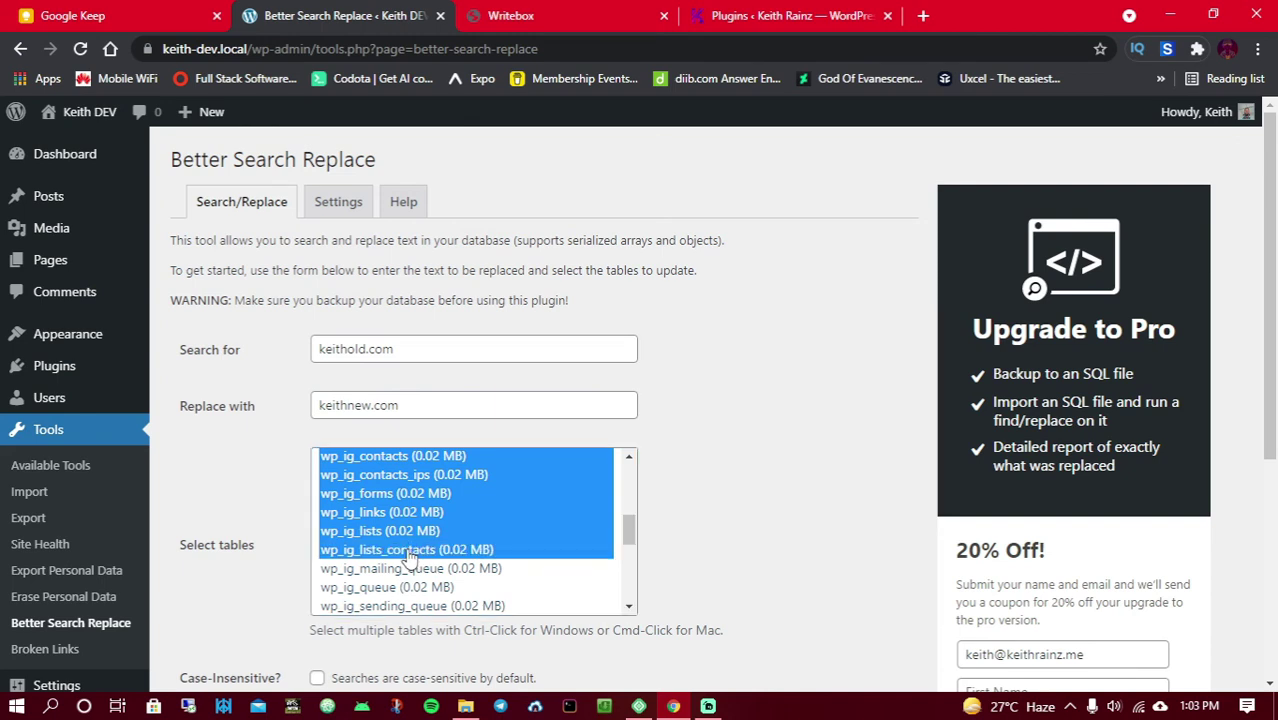
left_click(418, 569, "ctrl")
left_click(422, 588, "ctrl")
Step: Add the remaining wp_ig tables to the selection, from wp_ig_sending_queue through wp_ig_workflows_queue
scroll(483, 530, "down", 2)
scroll(483, 527, "down", 1)
left_click(422, 511, "ctrl")
left_click(420, 531, "ctrl")
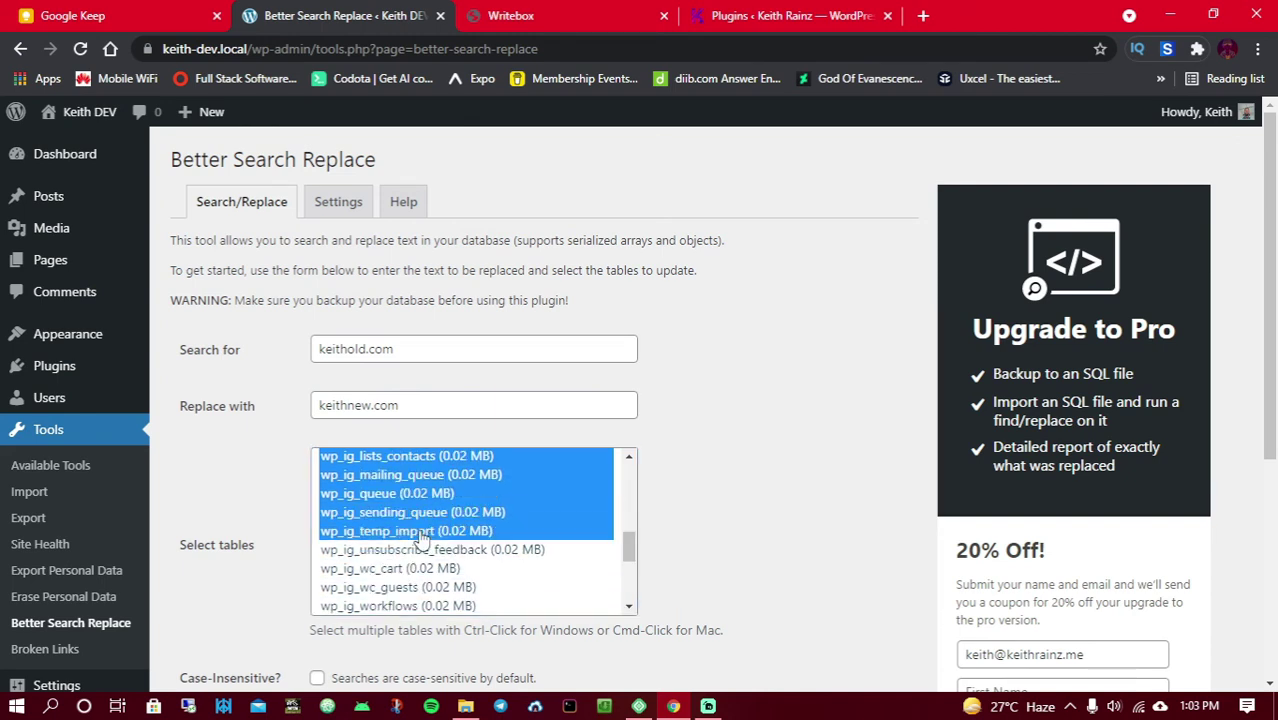
left_click(420, 550, "ctrl")
left_click(424, 568, "ctrl")
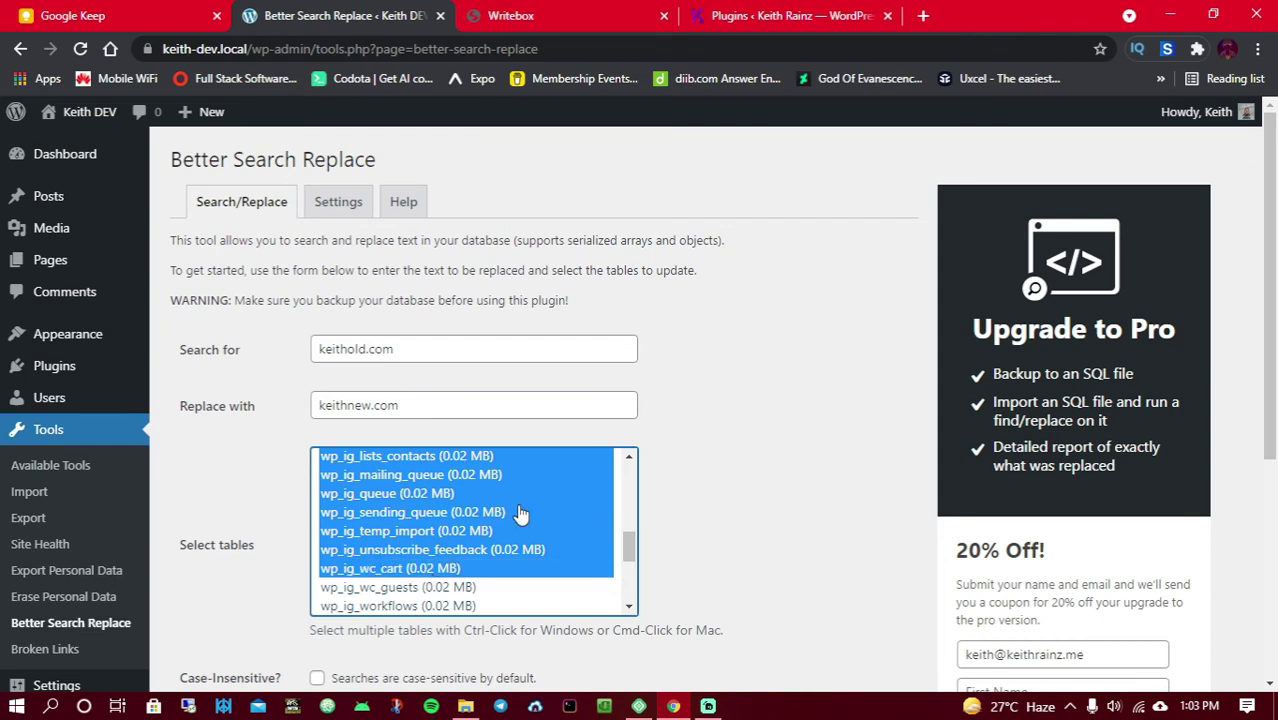
scroll(499, 522, "down", 3)
left_click(426, 494, "ctrl")
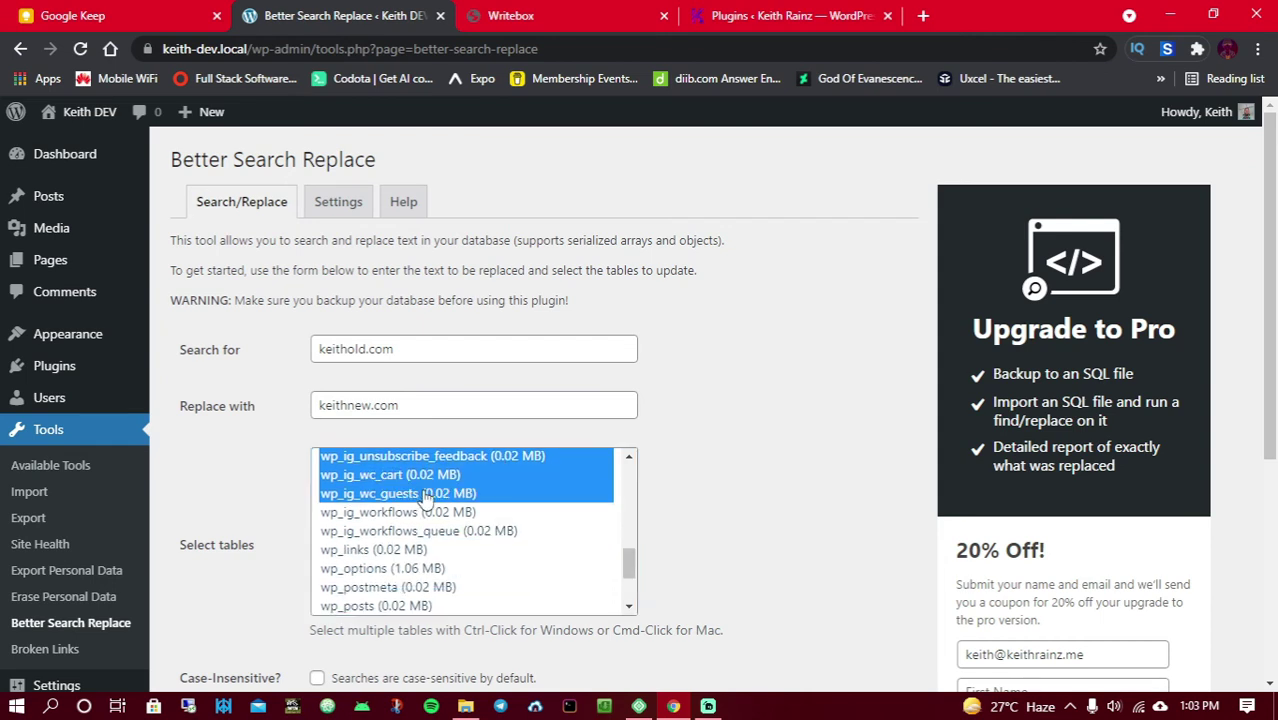
left_click(422, 513, "ctrl")
left_click(421, 533, "ctrl")
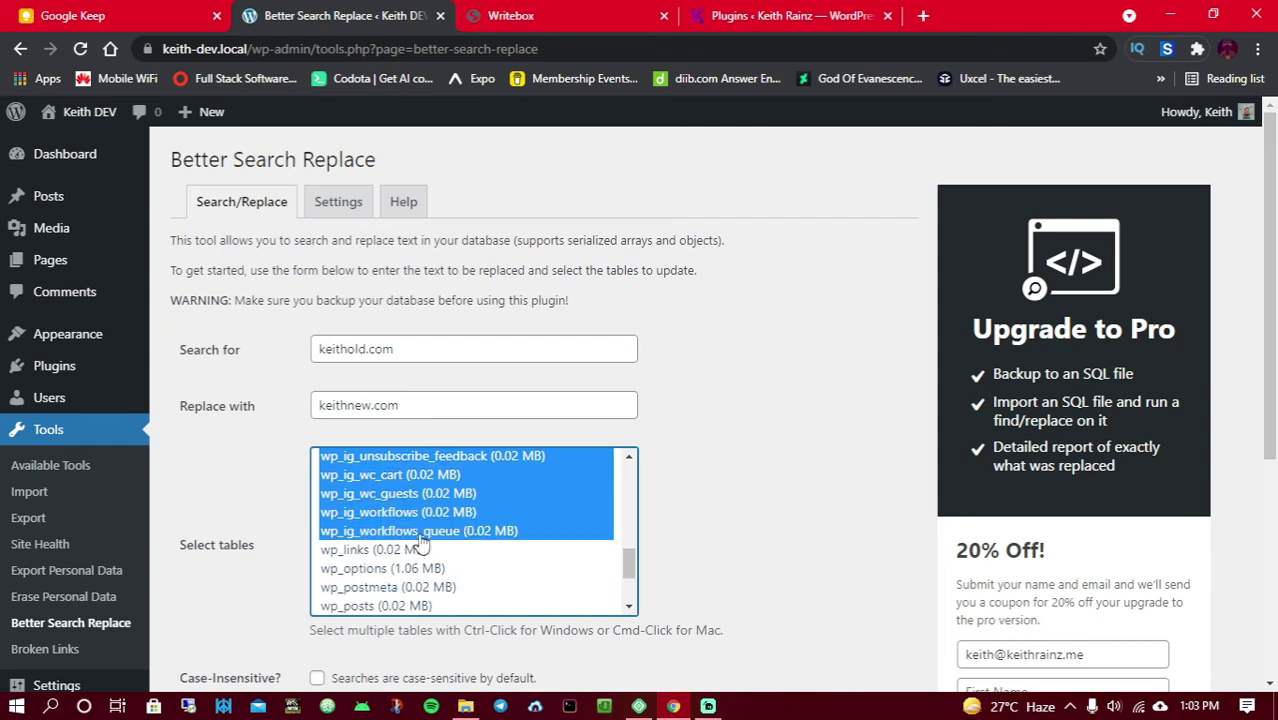
Step: Add the last tables in the list to the selection, from wp_links through wp_users
left_click(419, 550, "ctrl")
left_click(414, 569, "ctrl")
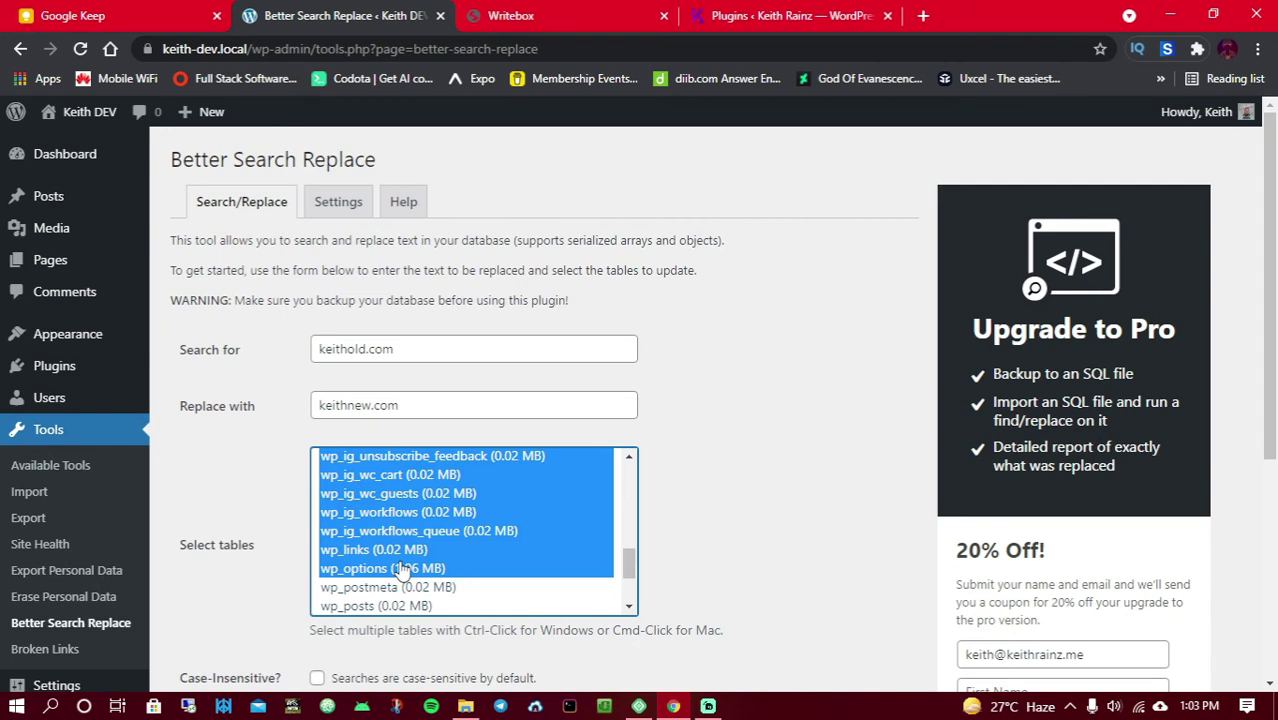
left_click(362, 590, "ctrl")
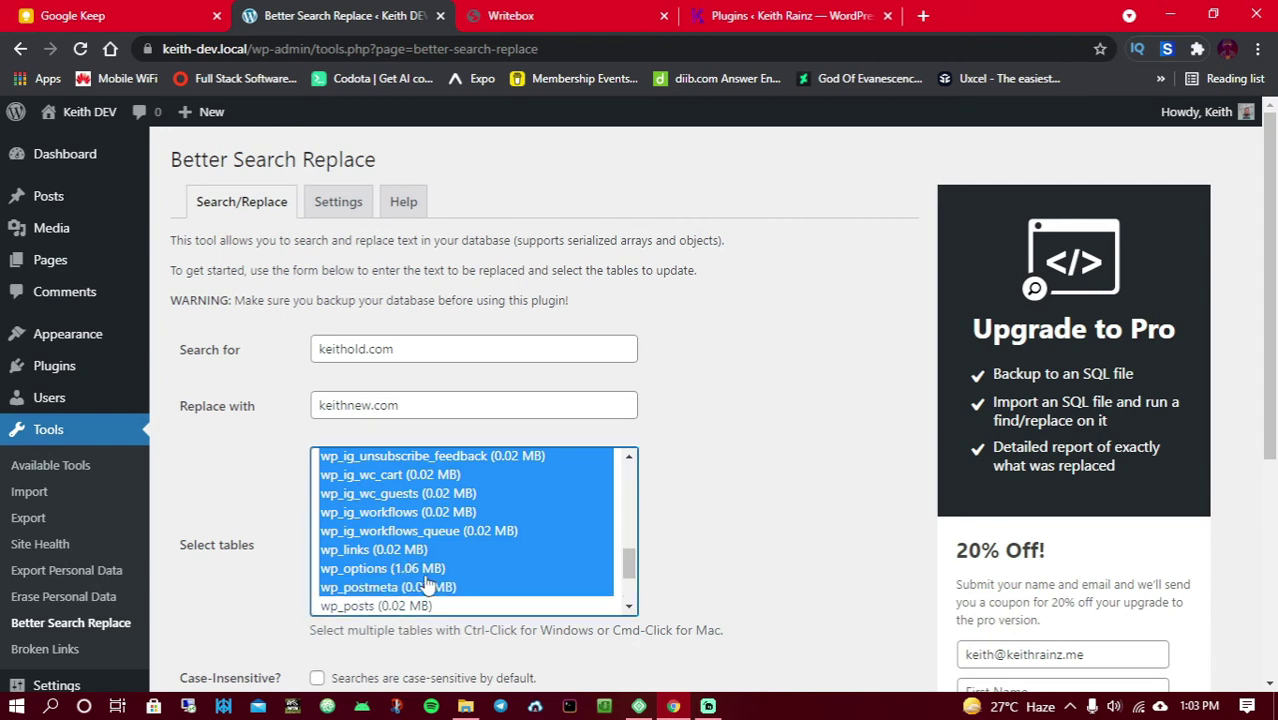
scroll(427, 585, "down", 2)
left_click(380, 514, "ctrl")
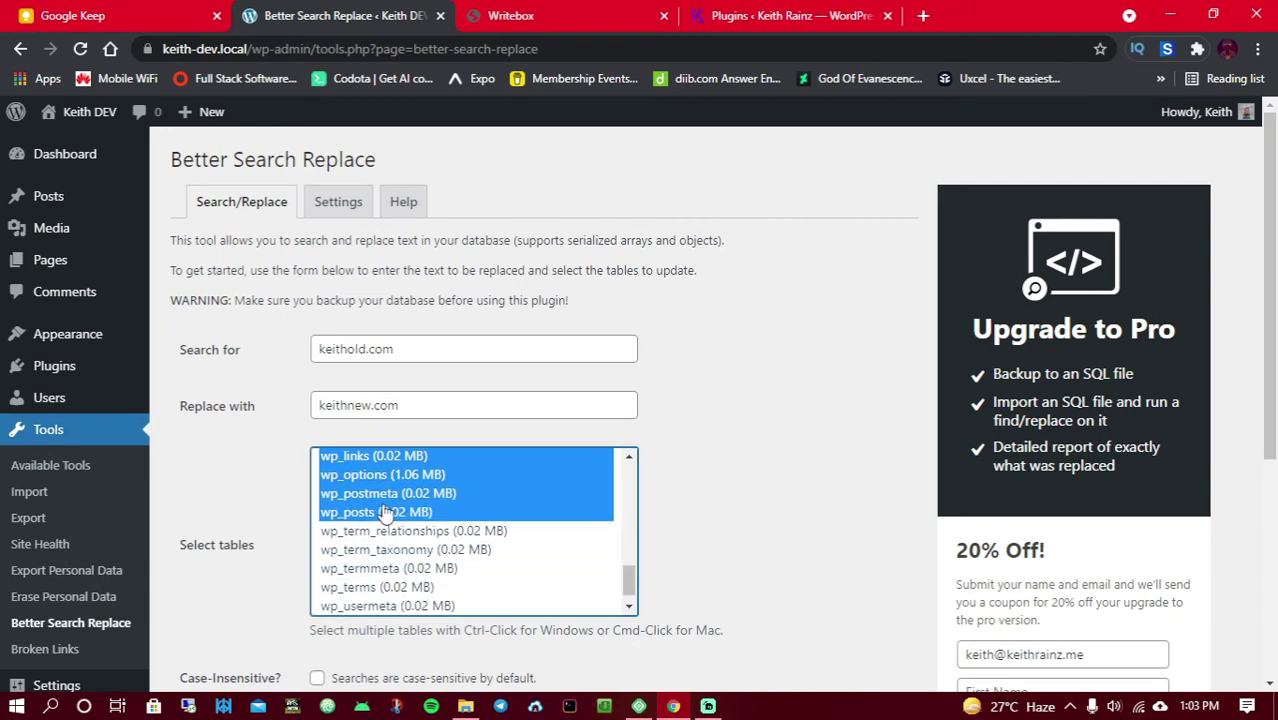
left_click(375, 533, "ctrl")
left_click(372, 550, "ctrl")
left_click(373, 569, "ctrl")
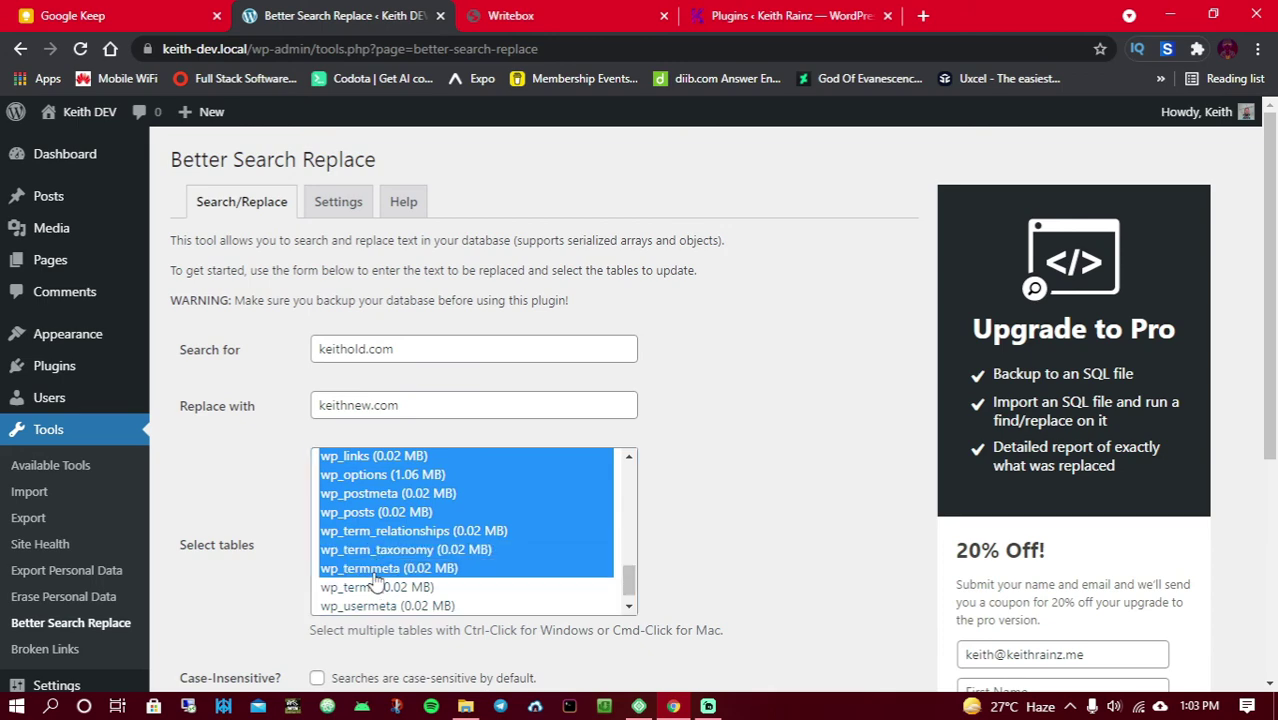
left_click(374, 588, "ctrl")
left_click(424, 601, "ctrl")
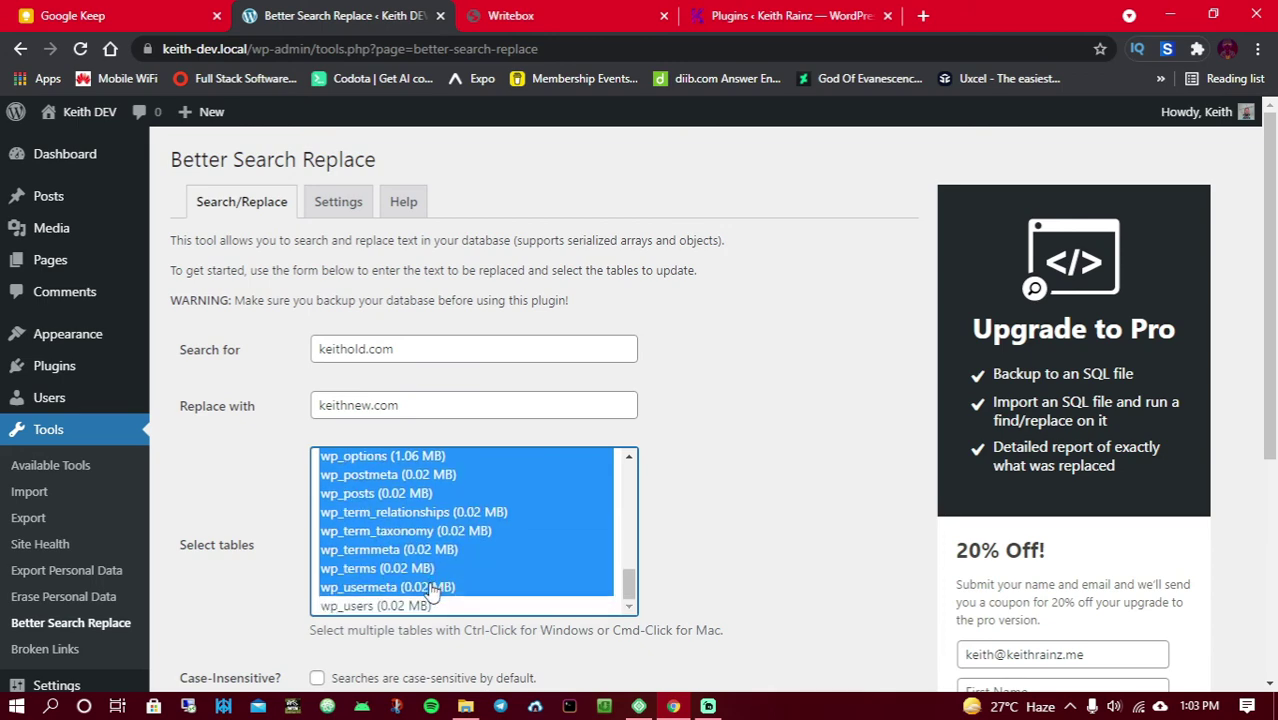
left_click(400, 606, "ctrl")
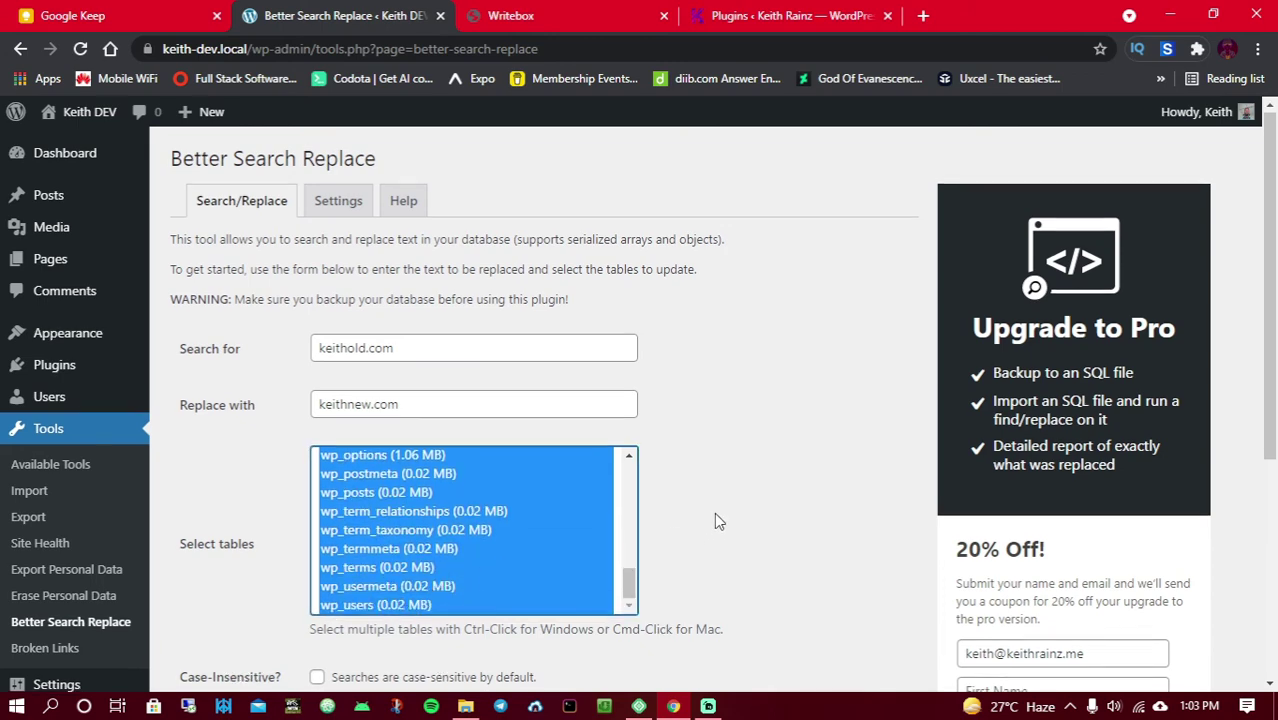
Step: Run the search and replace on the selected tables with the dry run option turned off, and check the result summary
scroll(714, 512, "down", 2)
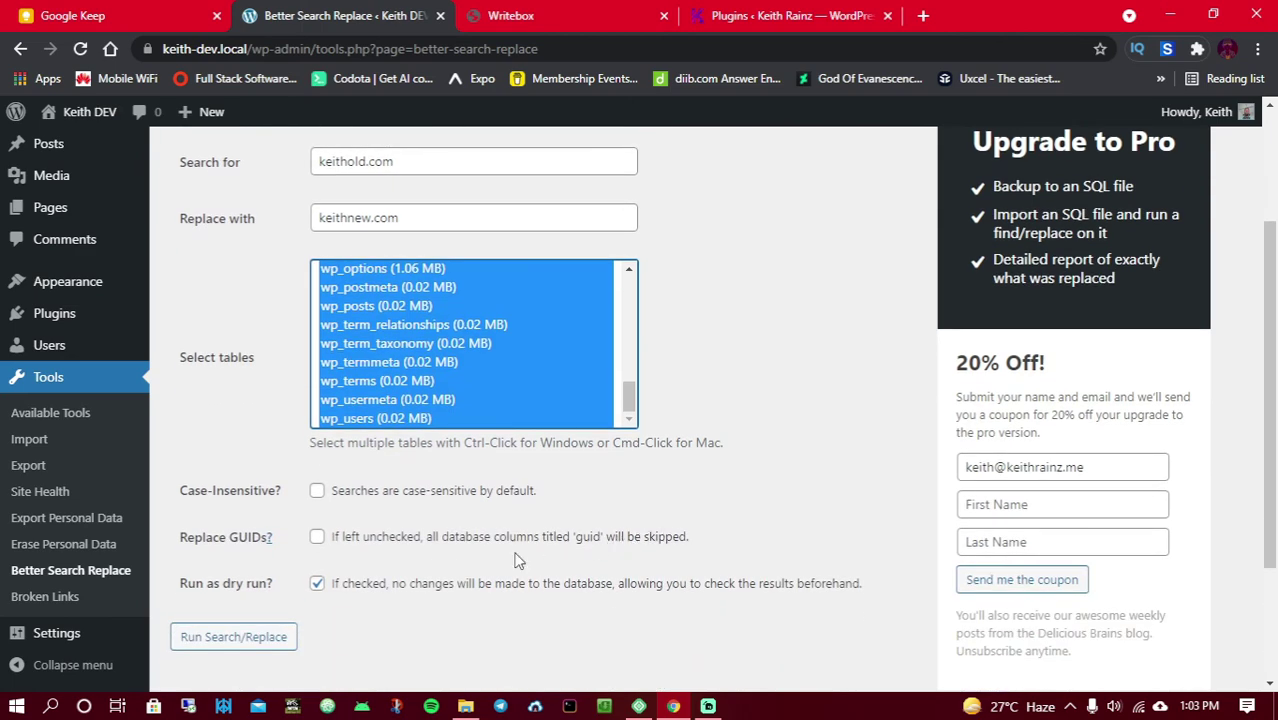
left_click(317, 584)
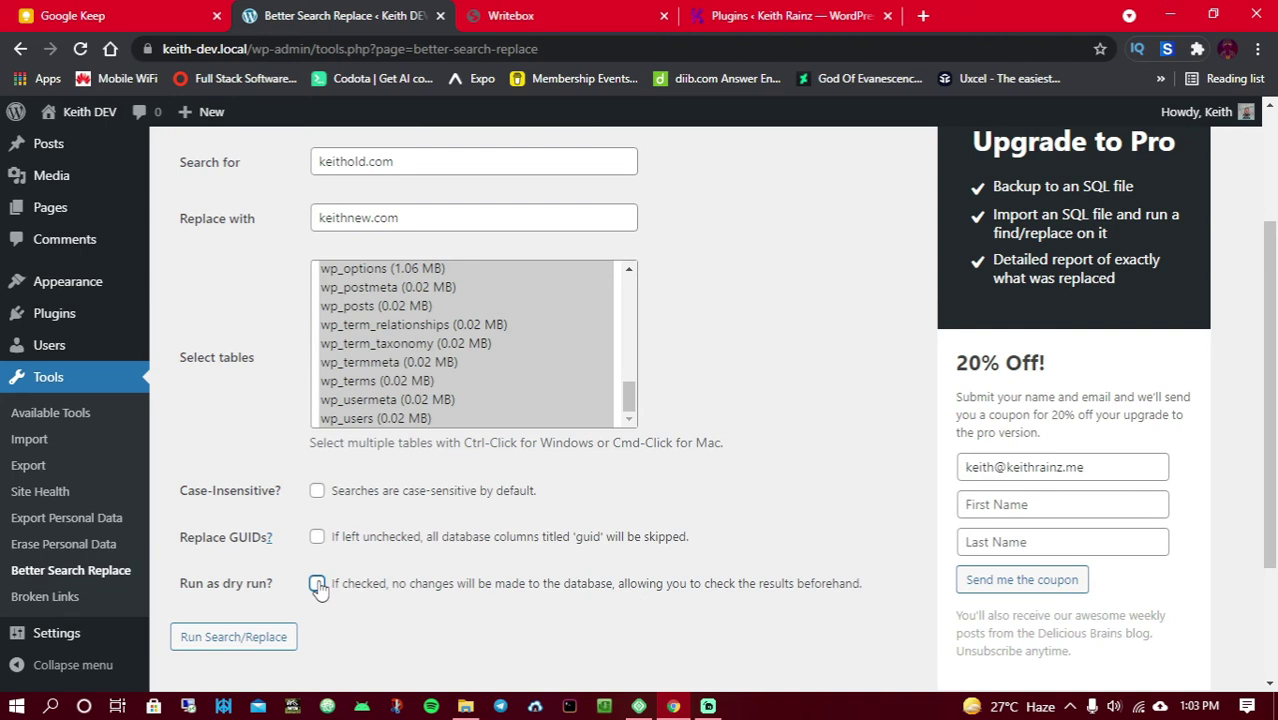
left_click(236, 640)
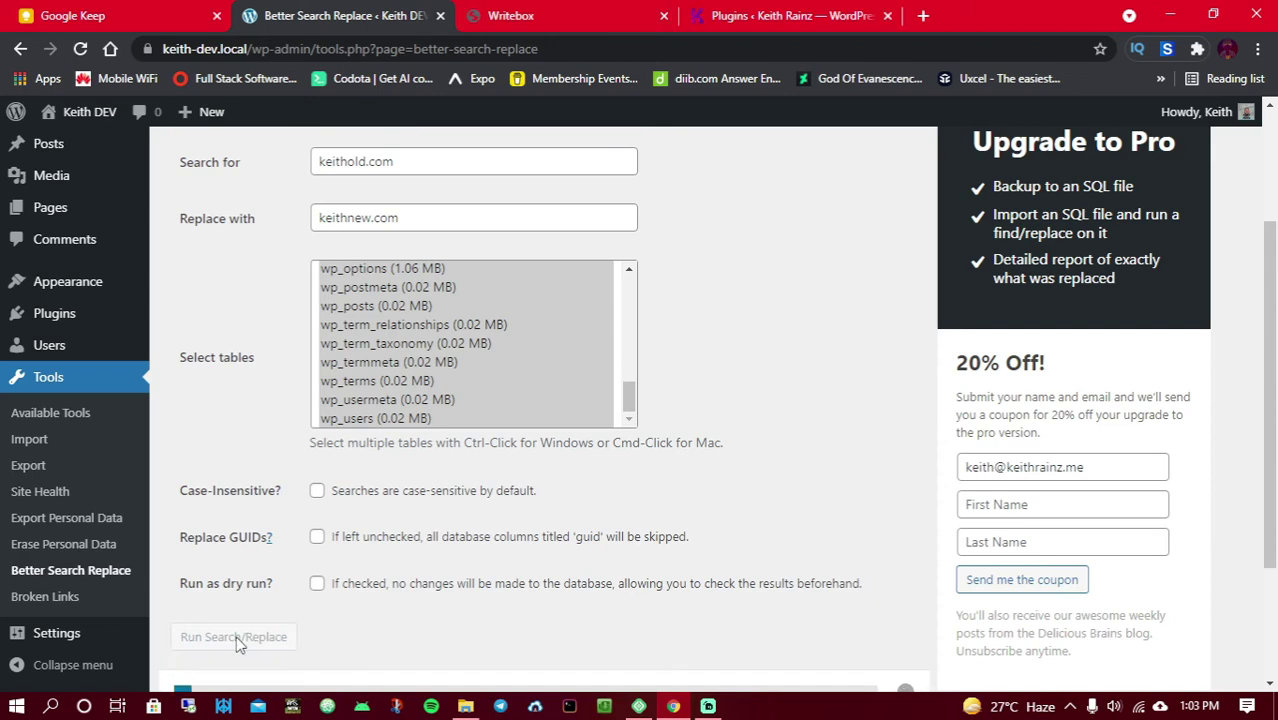
scroll(240, 640, "down", 2)
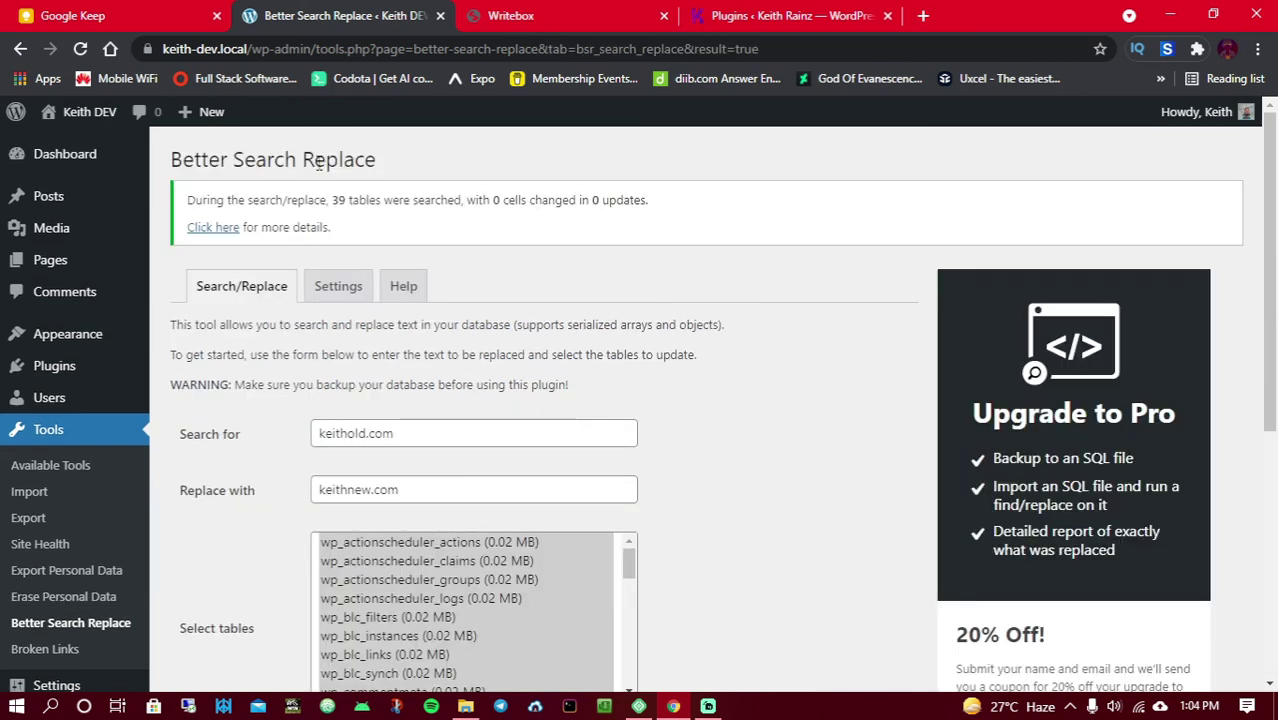
left_click_drag(201, 207, 298, 202)
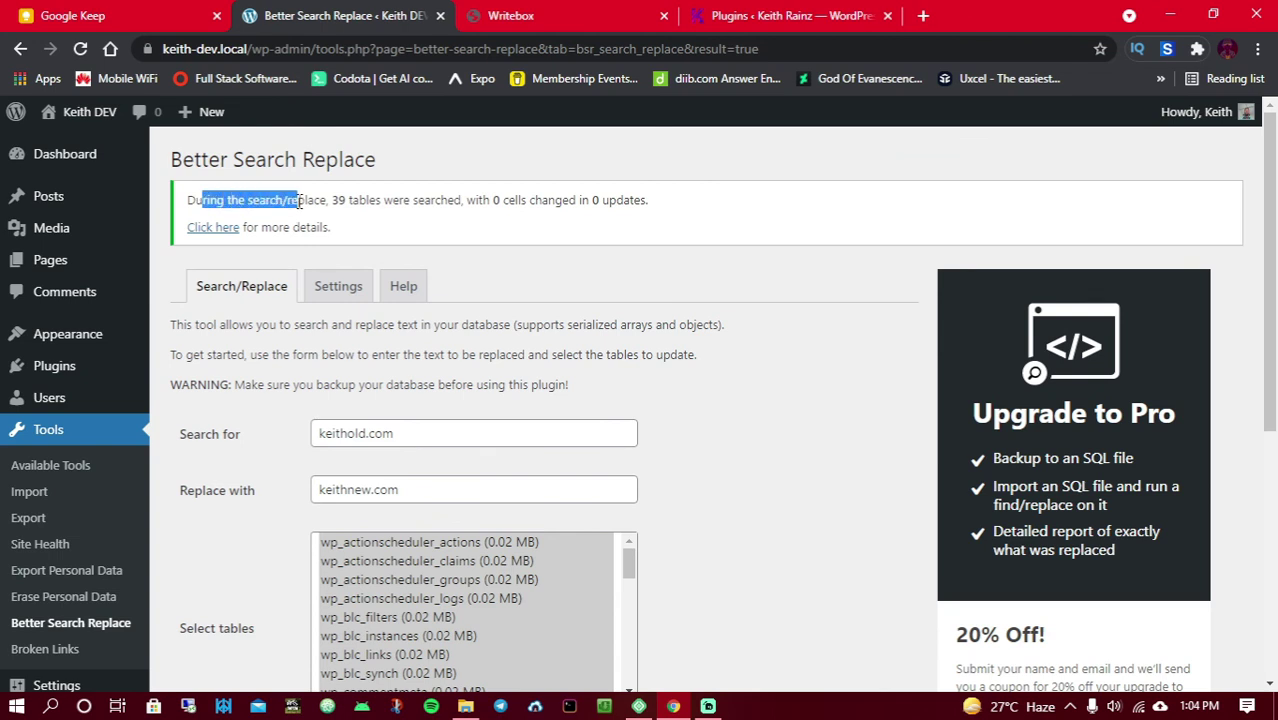
left_click(458, 200)
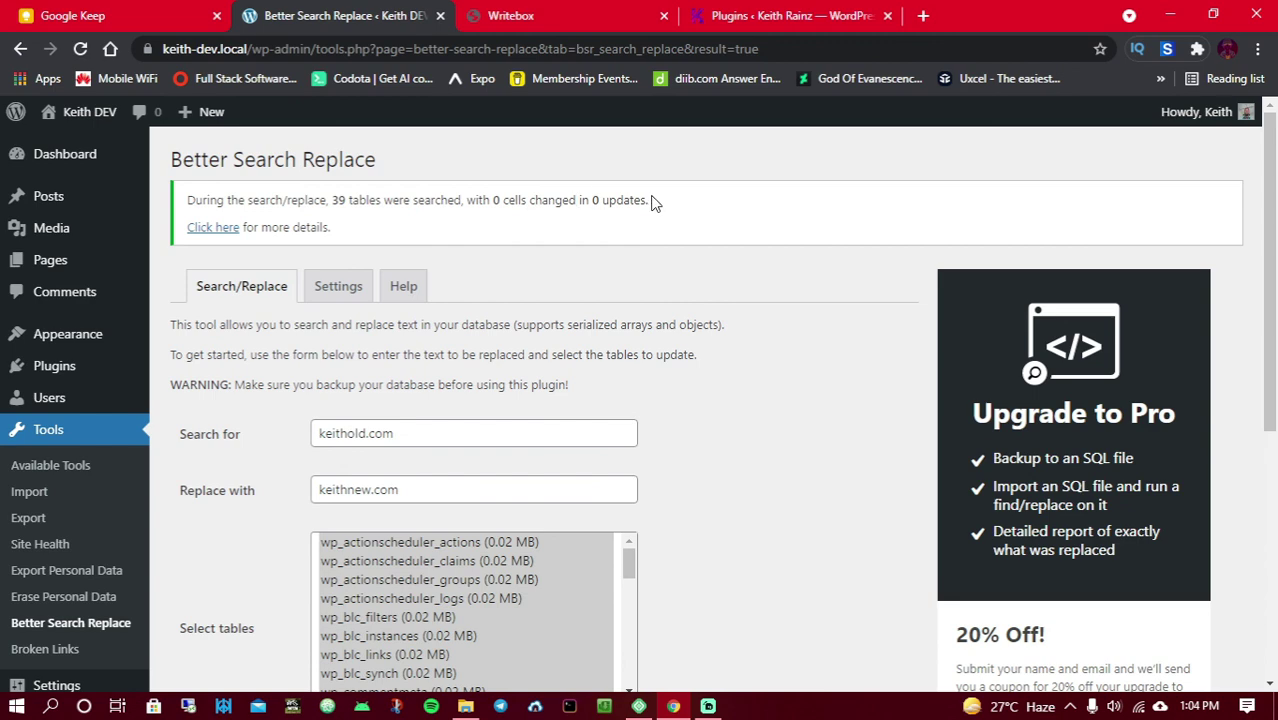
Step: In the Writebox notes, replace the keithold.com line with the example IP address 91.78.92.28
left_click(528, 14)
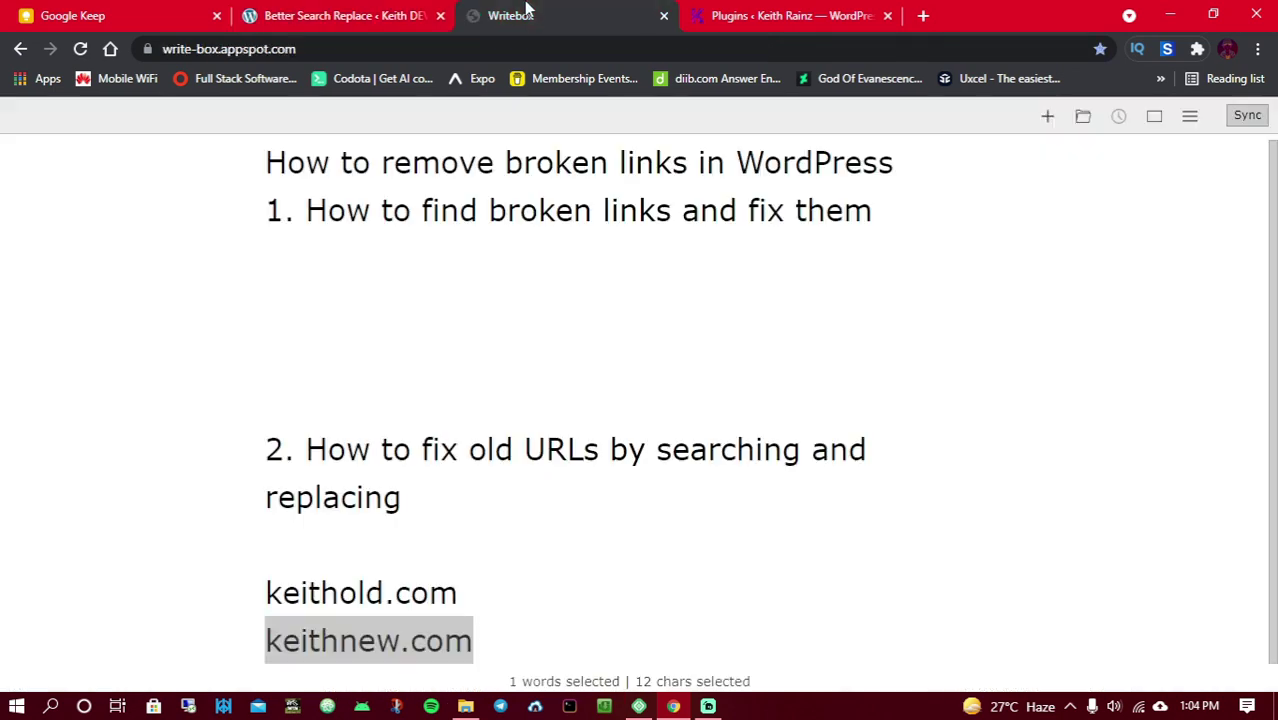
left_click(445, 593)
left_click_drag(457, 593, 342, 593)
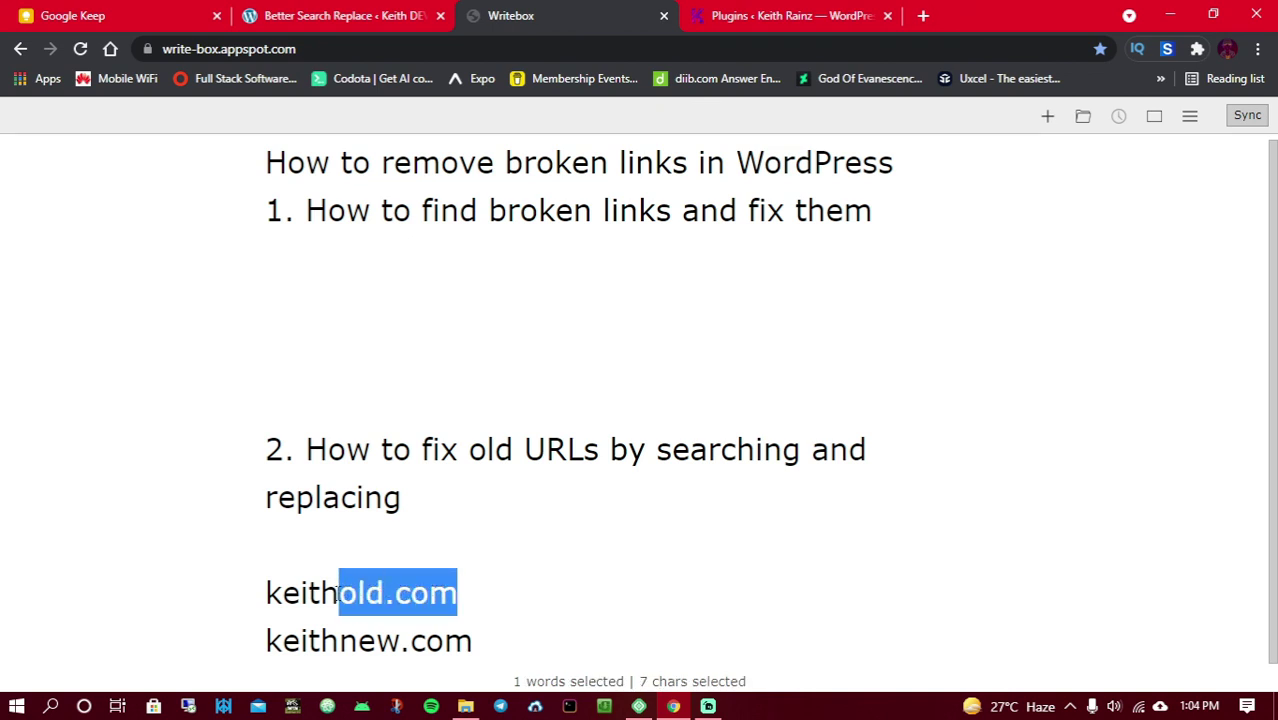
left_click(338, 592)
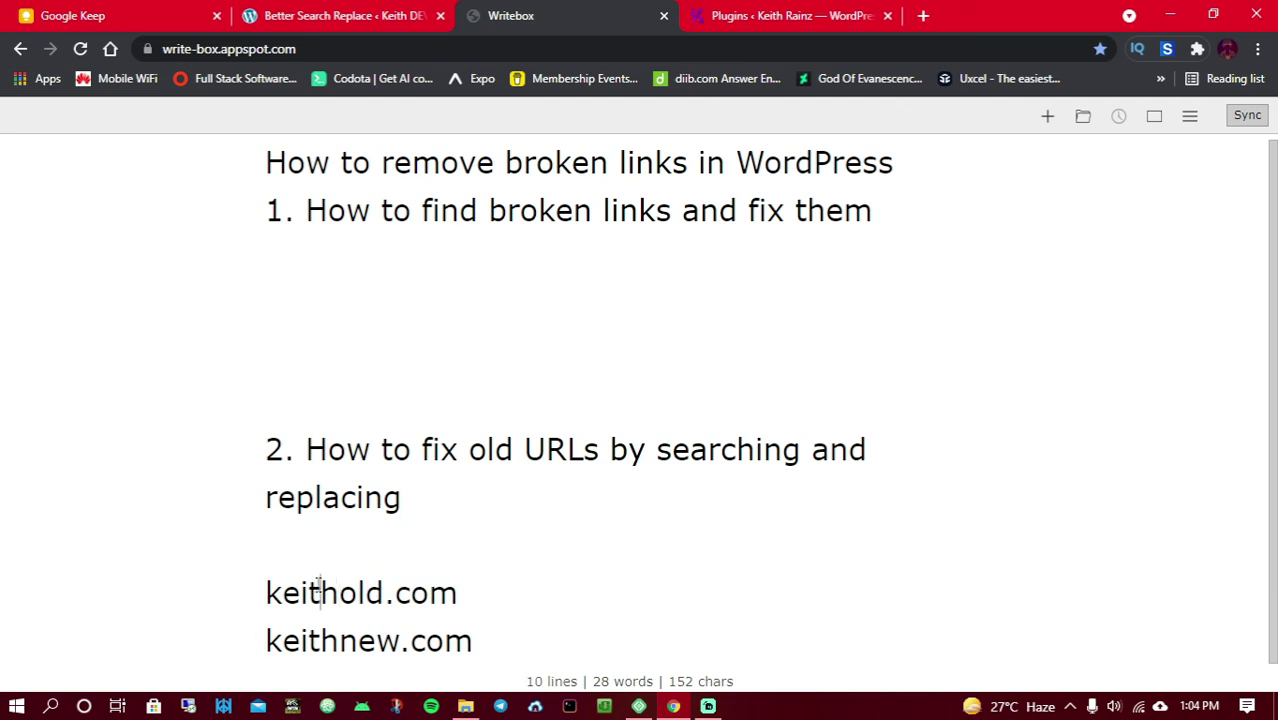
left_click_drag(318, 585, 308, 570)
left_click_drag(463, 603, 263, 607)
type("91")
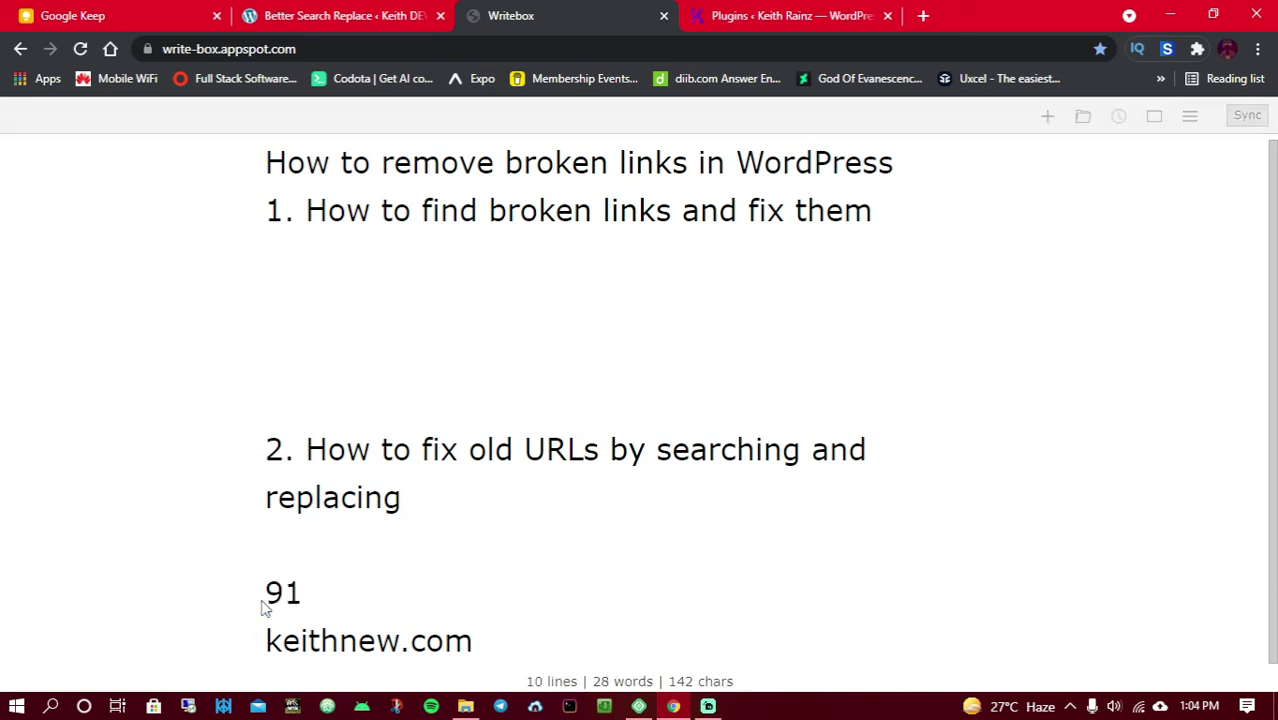
type(".78.92.28")
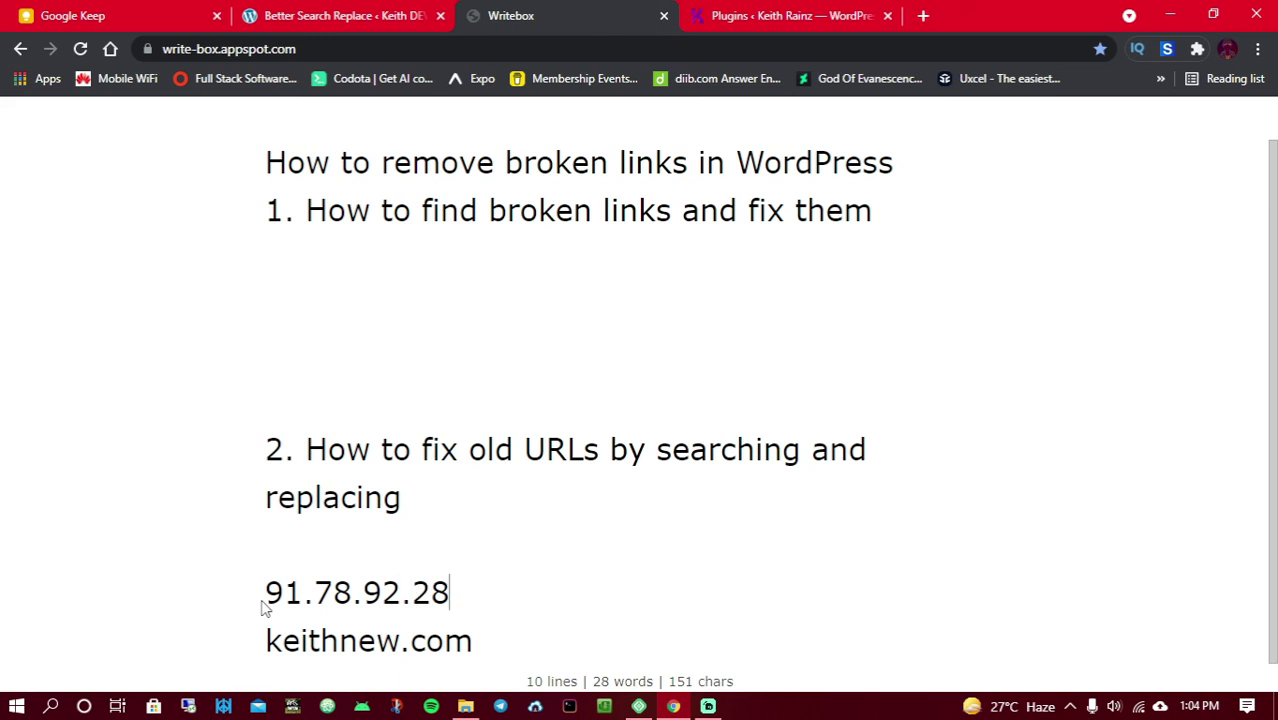
Step: Paste keithnew.com over the IP address in the notes, and clear that line
left_click_drag(264, 600, 437, 590)
right_click(429, 596)
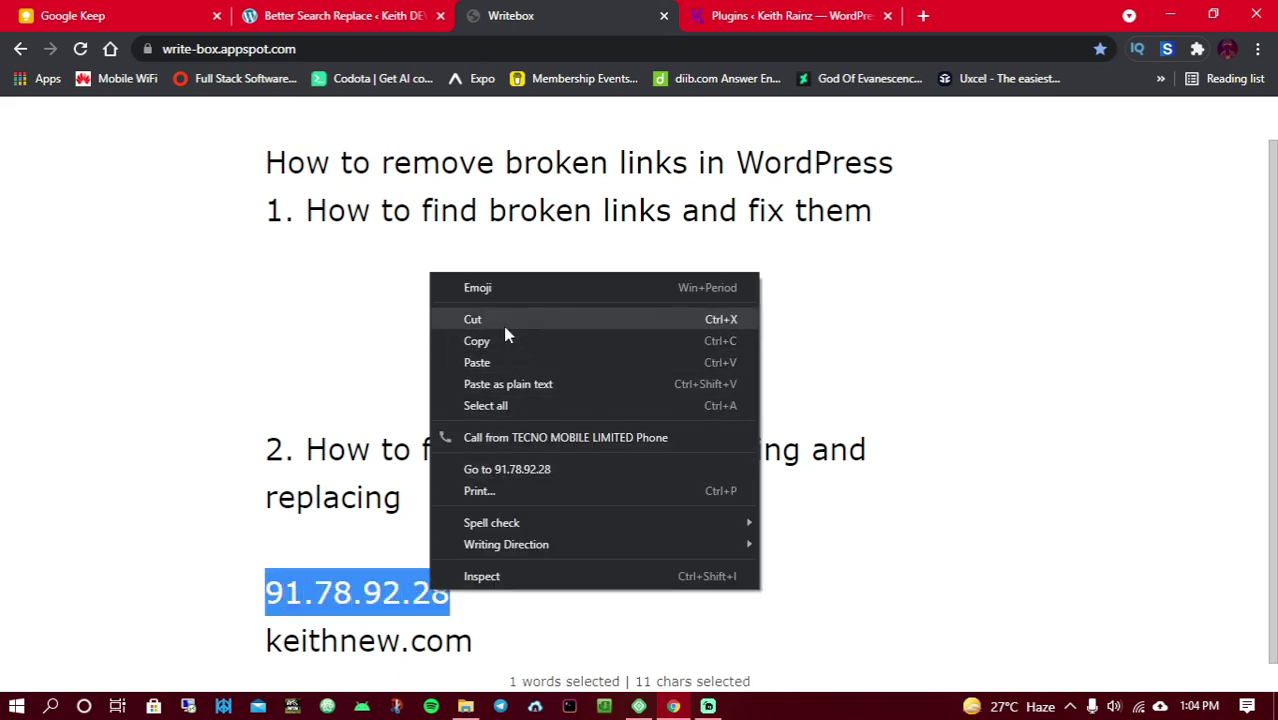
left_click(496, 360)
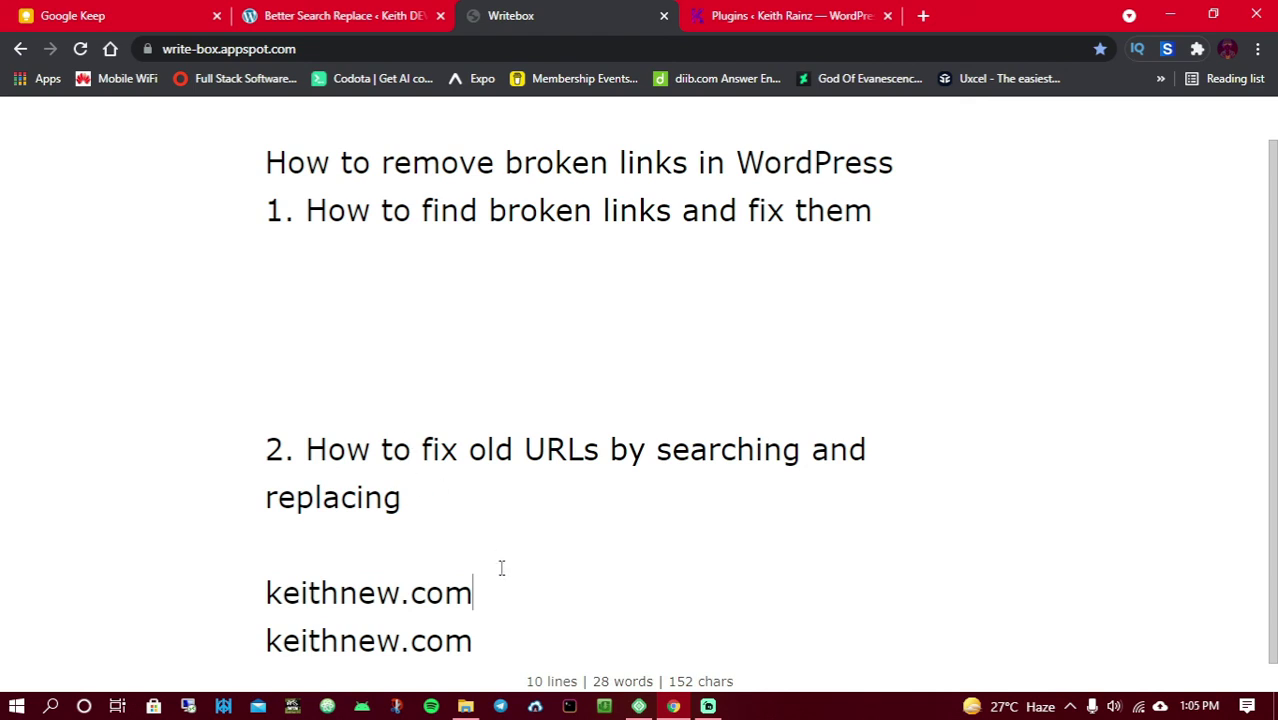
left_click_drag(496, 582, 243, 593)
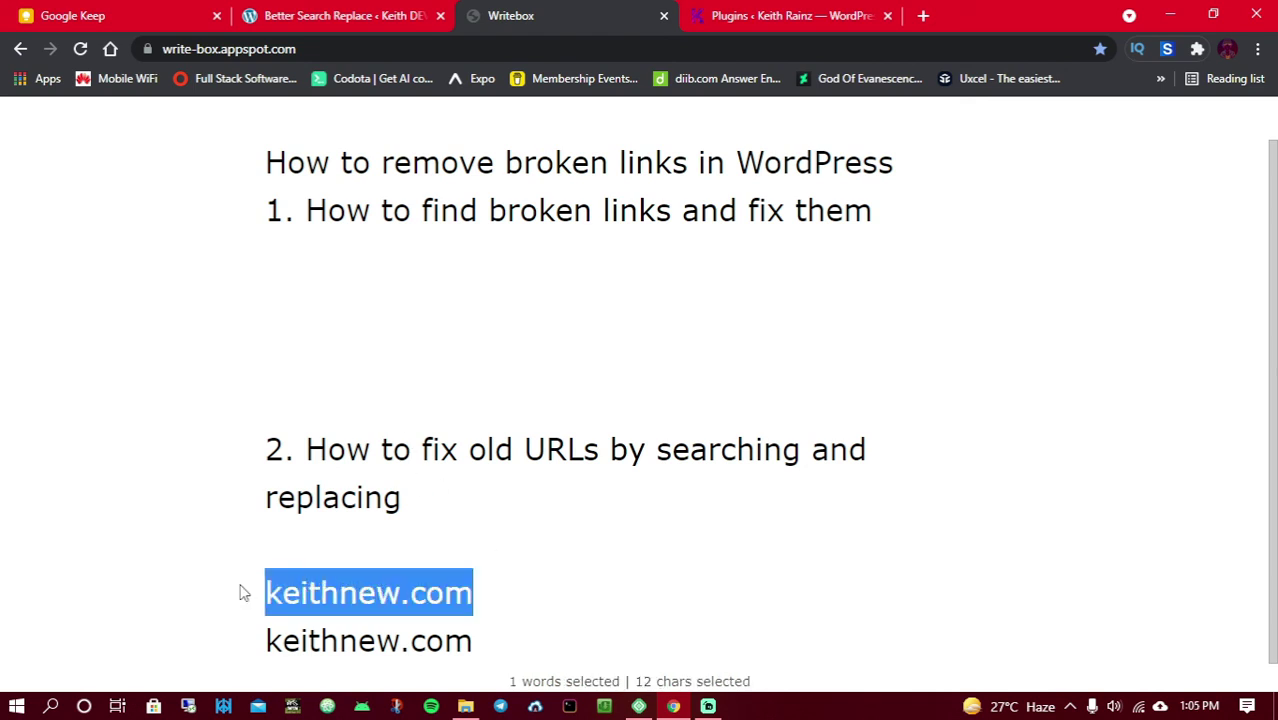
key("BackSpace")
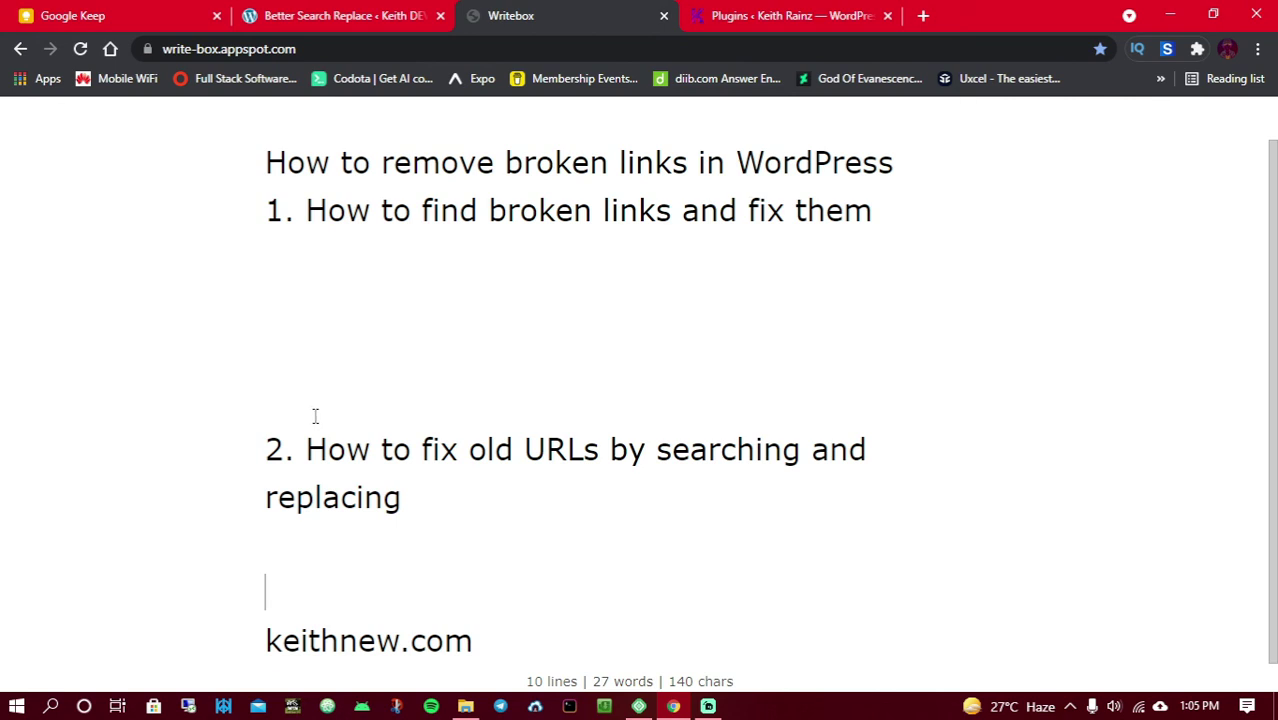
left_click_drag(307, 449, 647, 479)
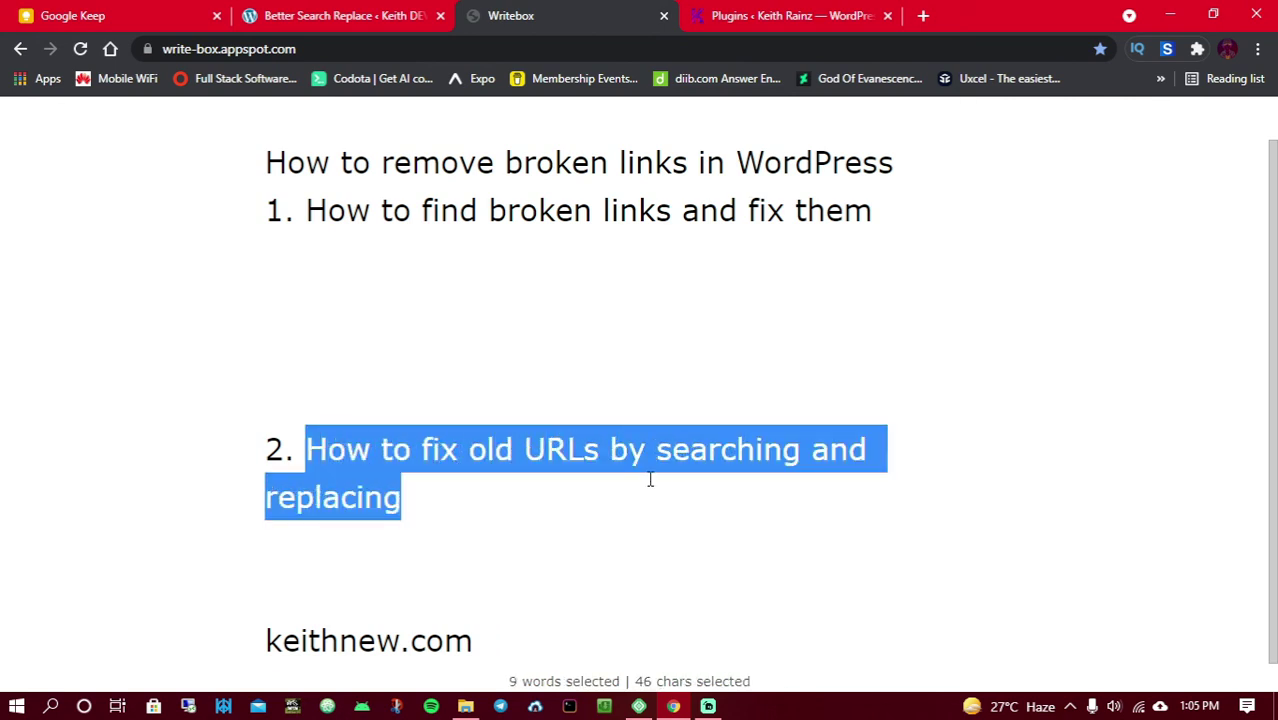